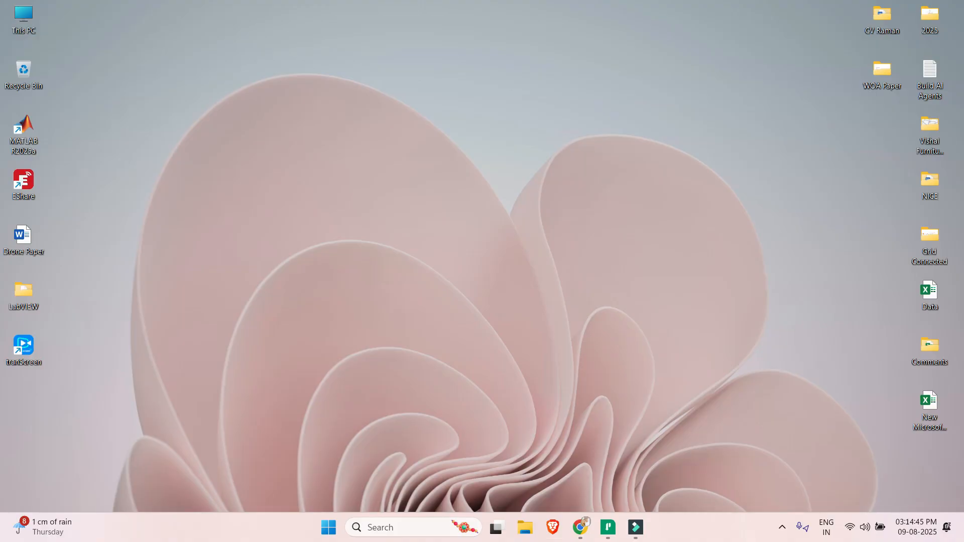
Step: Open Chrome and search Google for "labview download"
click(591, 528)
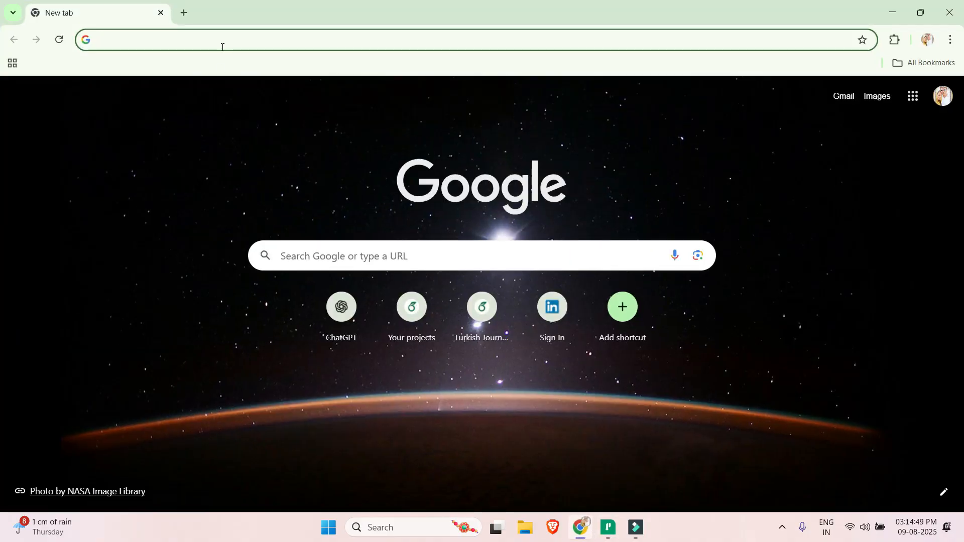
text(lab)
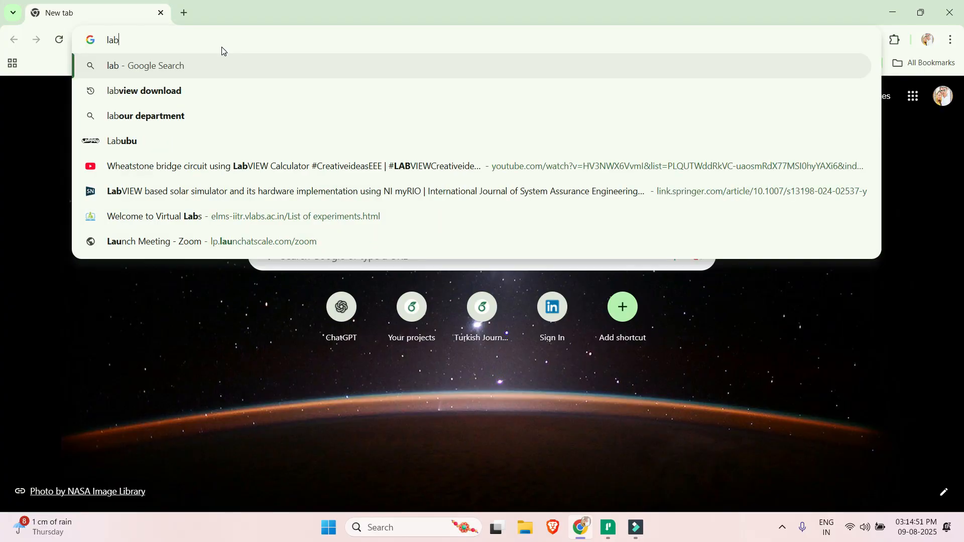
text(view)
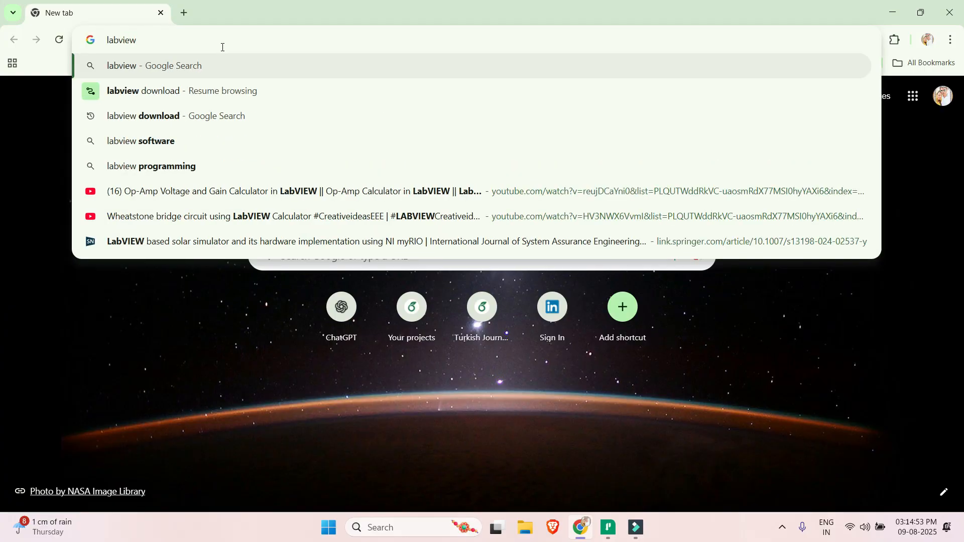
key(Down)
key(Down)
key(Return)
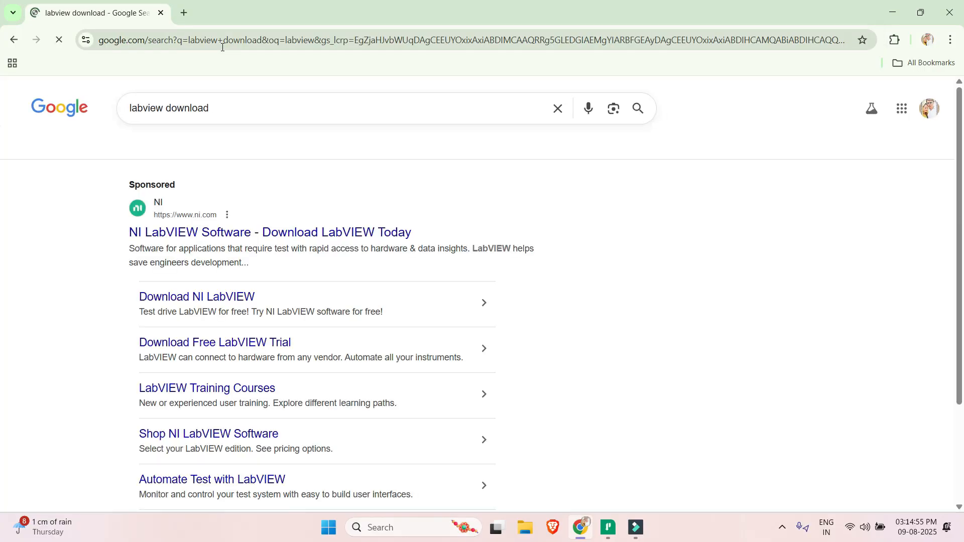
Step: Open the NI LabVIEW site from the results, go to its LabVIEW software download page, and decline the feedback survey
click(231, 234)
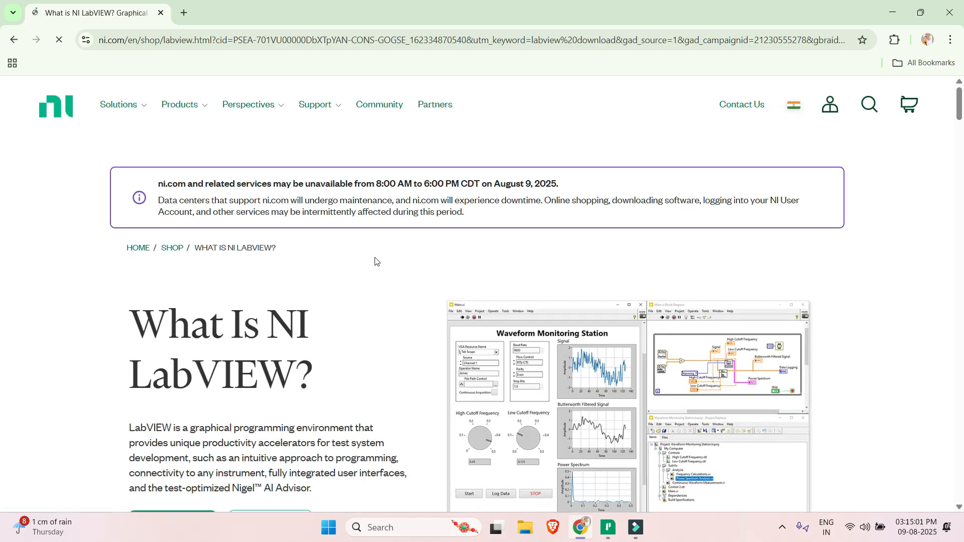
mouse_move(302, 116)
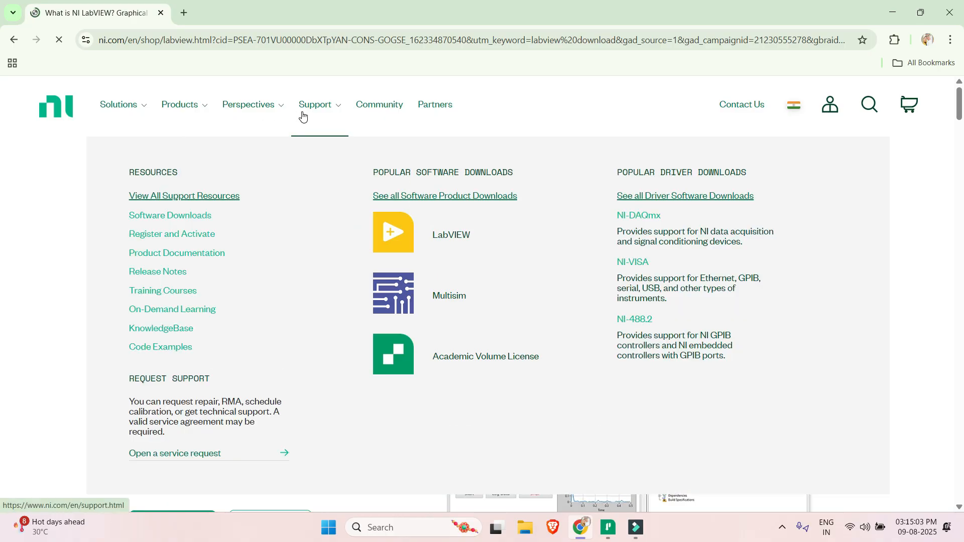
click(454, 240)
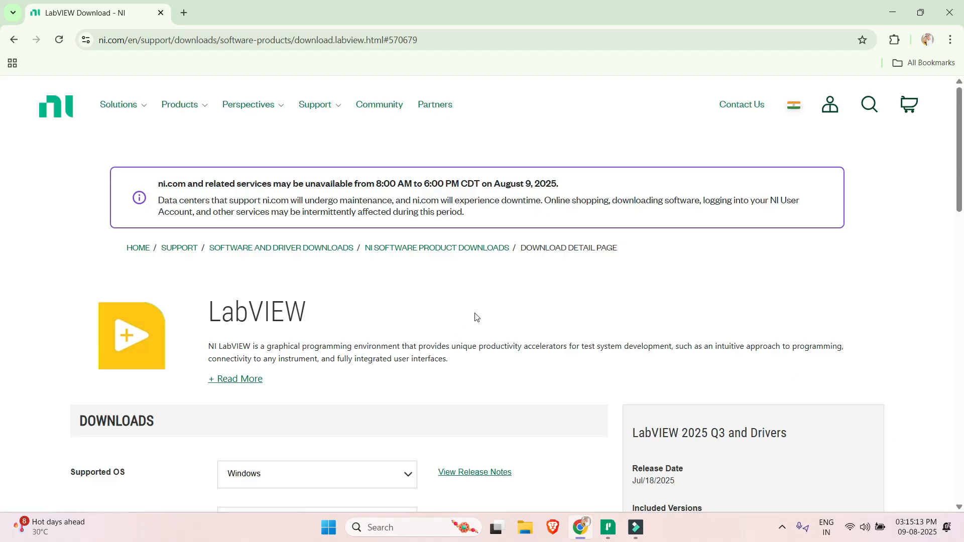
scroll(476, 317, down, 5)
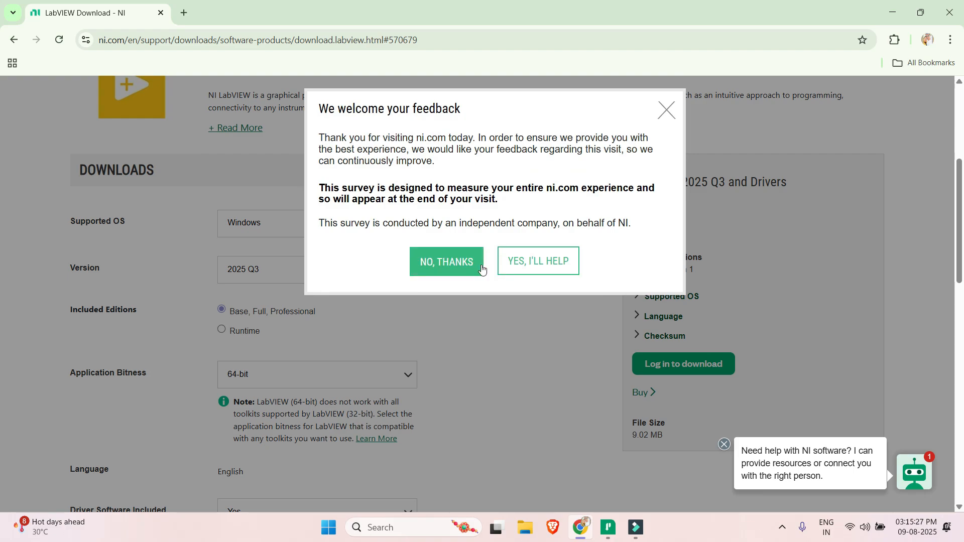
click(473, 268)
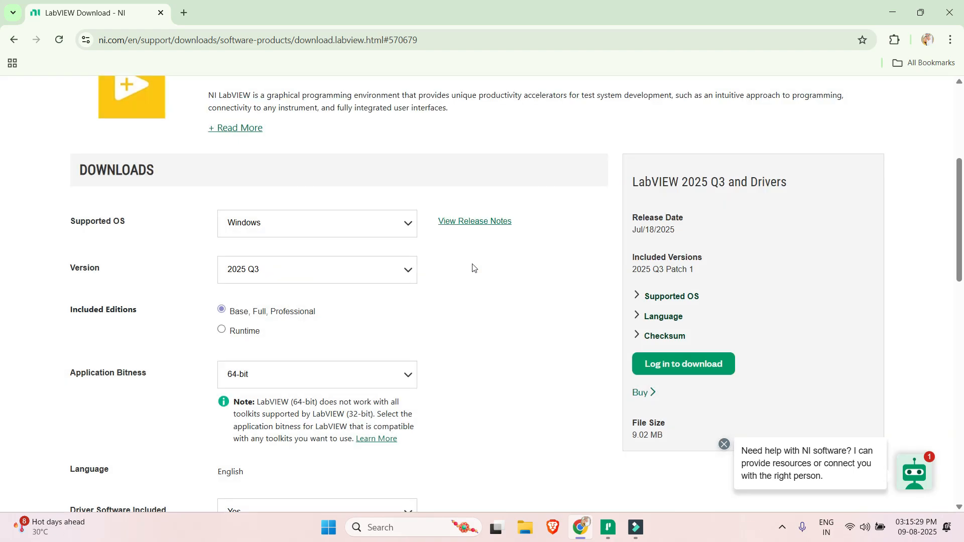
Step: Choose version 2022 Q3 and 32-bit application bitness for the LabVIEW download
click(397, 279)
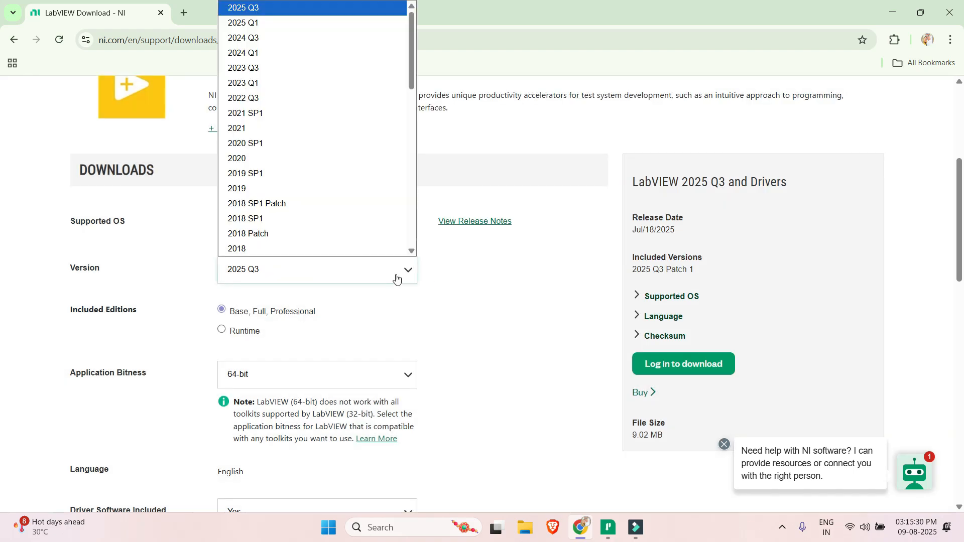
click(353, 88)
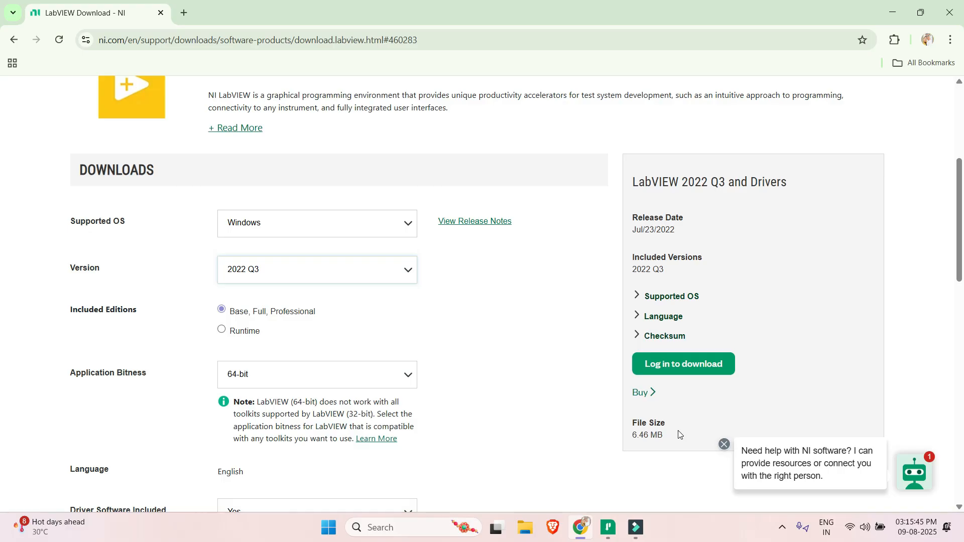
click(407, 381)
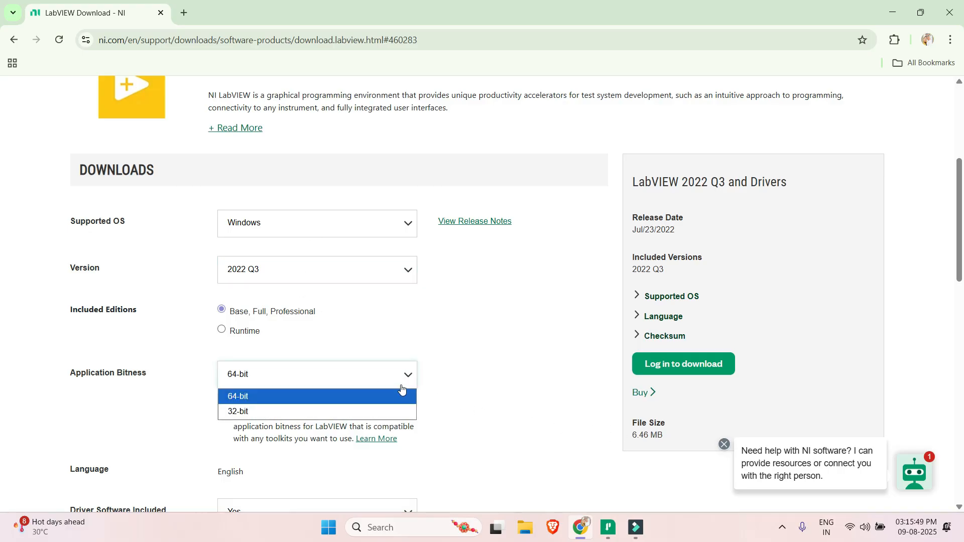
click(393, 410)
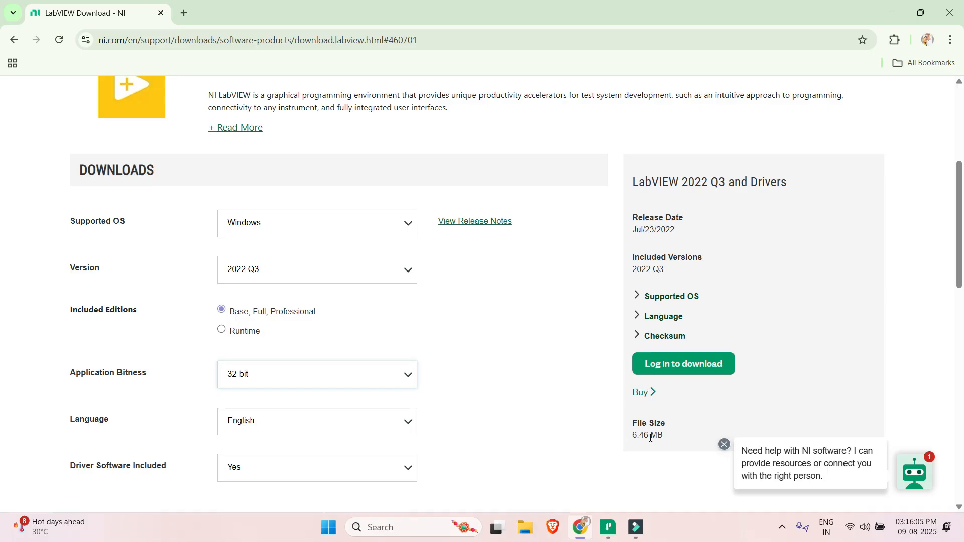
scroll(0, 281, down, 2)
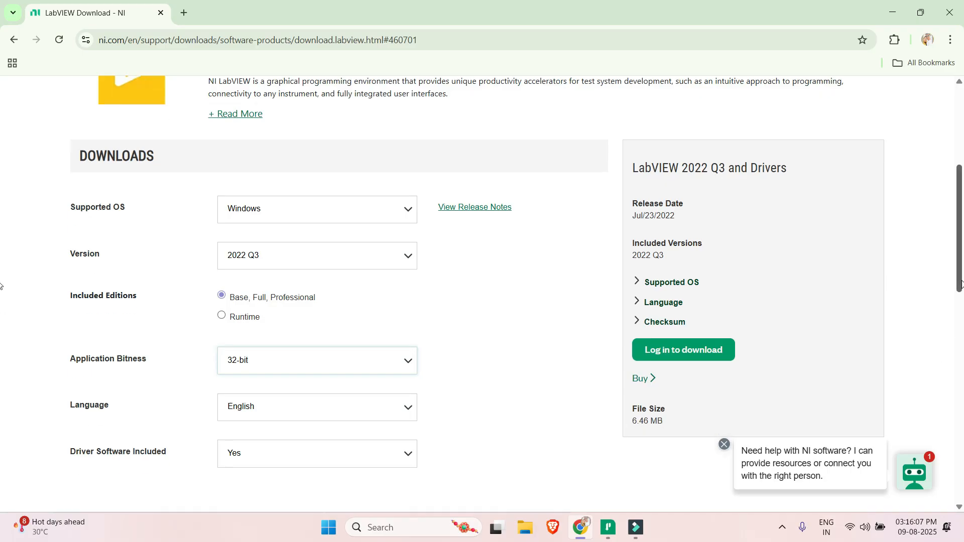
scroll(1, 306, up, 3)
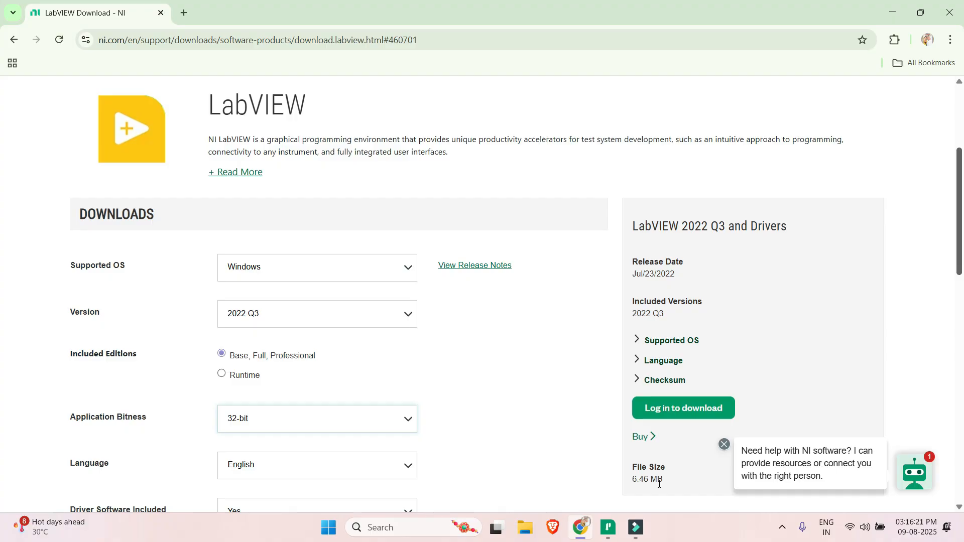
Step: Switch to NI Package Manager, maximize its window, and browse the Application Software and Programming Environments categories
click(609, 533)
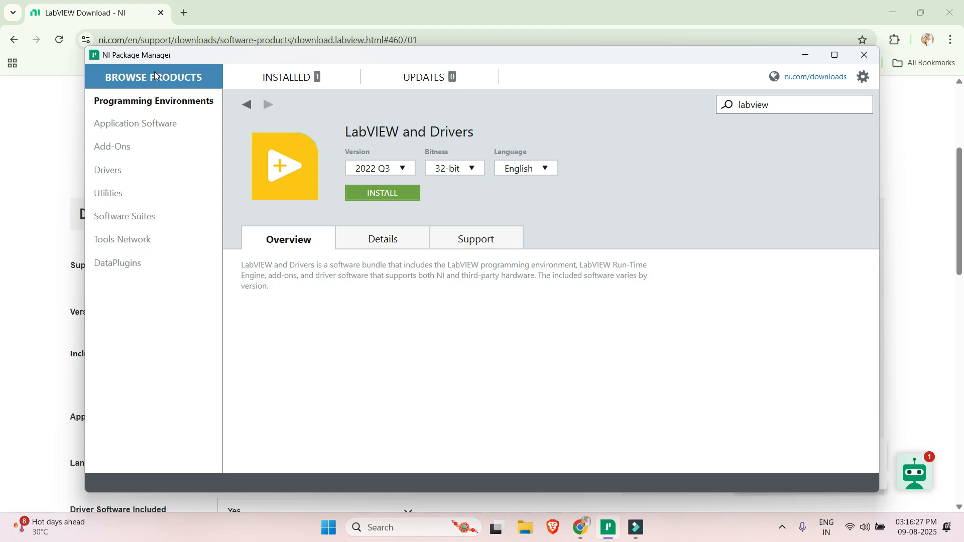
click(835, 56)
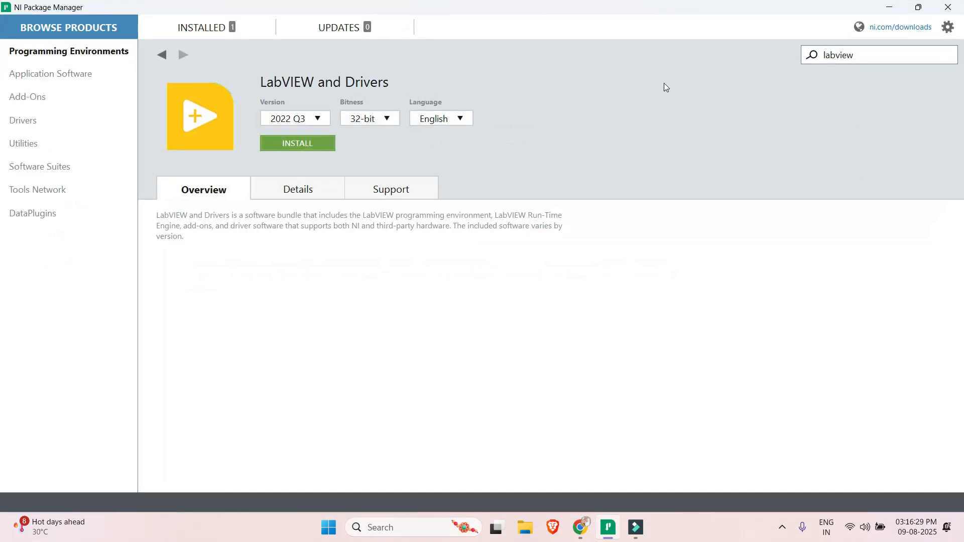
click(84, 79)
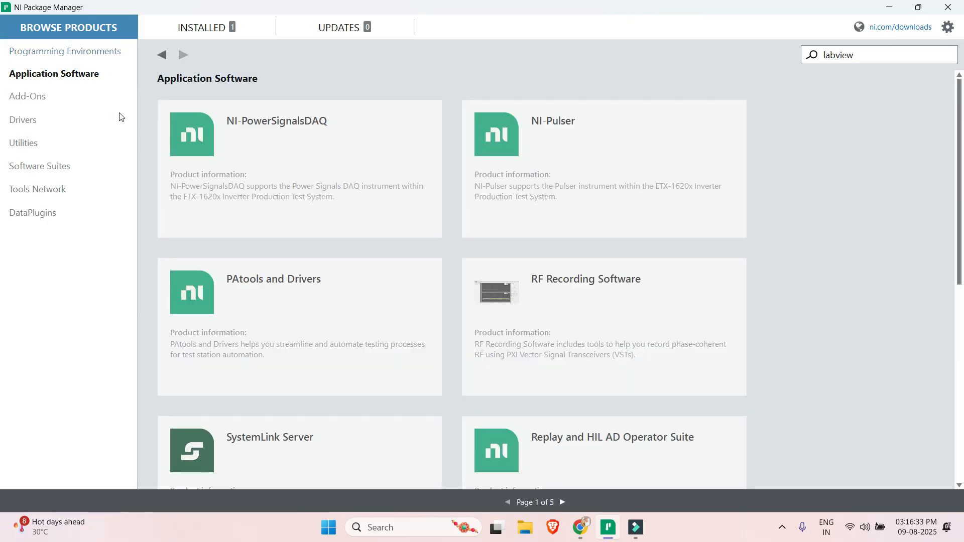
click(81, 51)
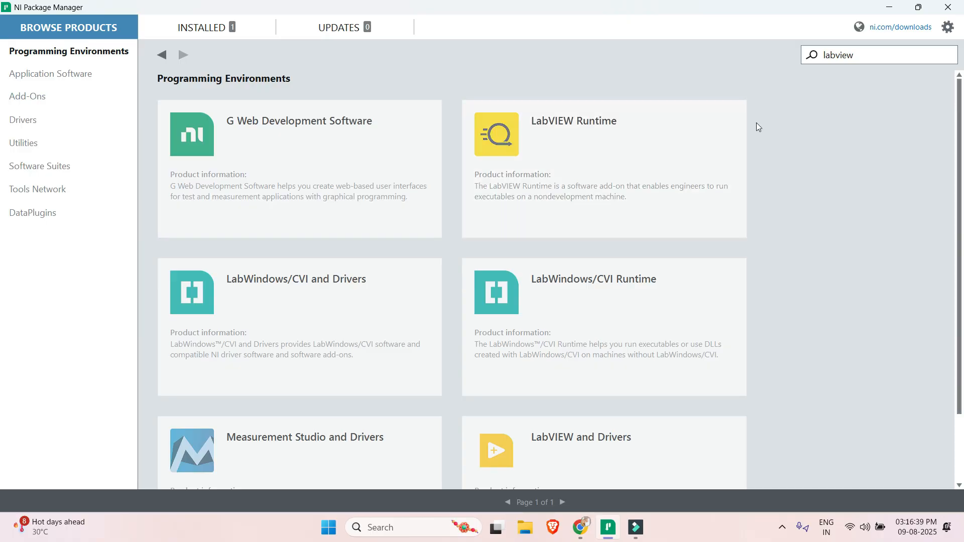
Step: Search the packages for "labview", look through the results, and open the LabVIEW and Drivers product page
click(859, 54)
key(Return)
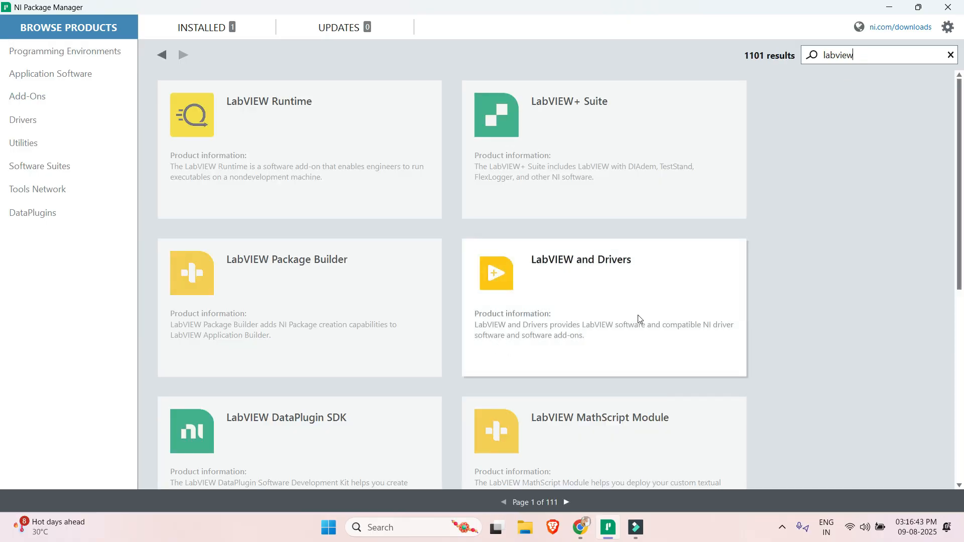
scroll(638, 316, down, 4)
scroll(637, 316, down, 3)
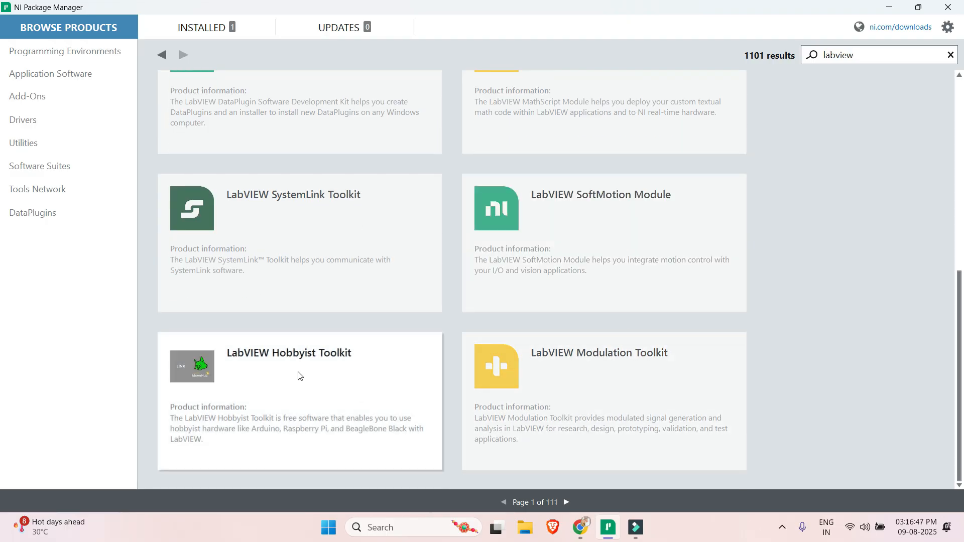
scroll(299, 375, up, 2)
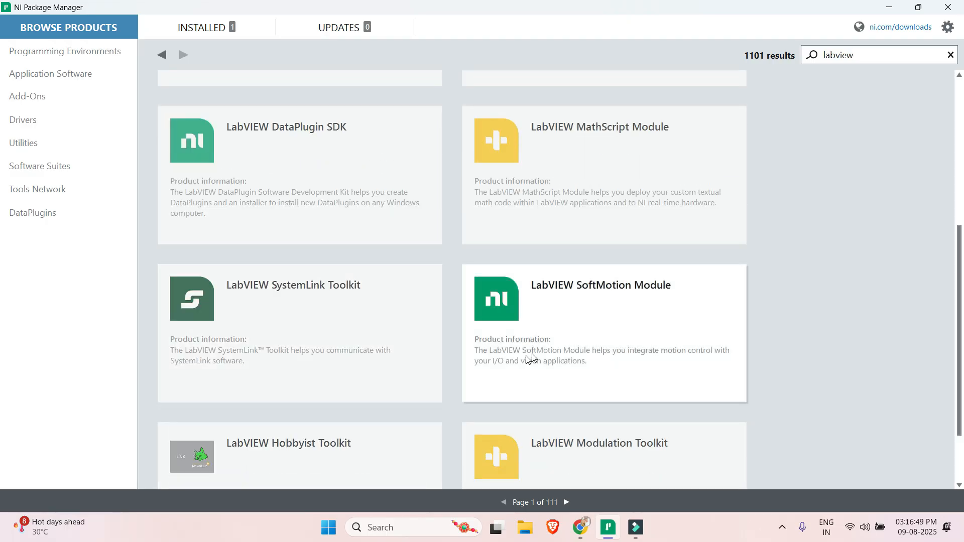
scroll(593, 317, up, 1)
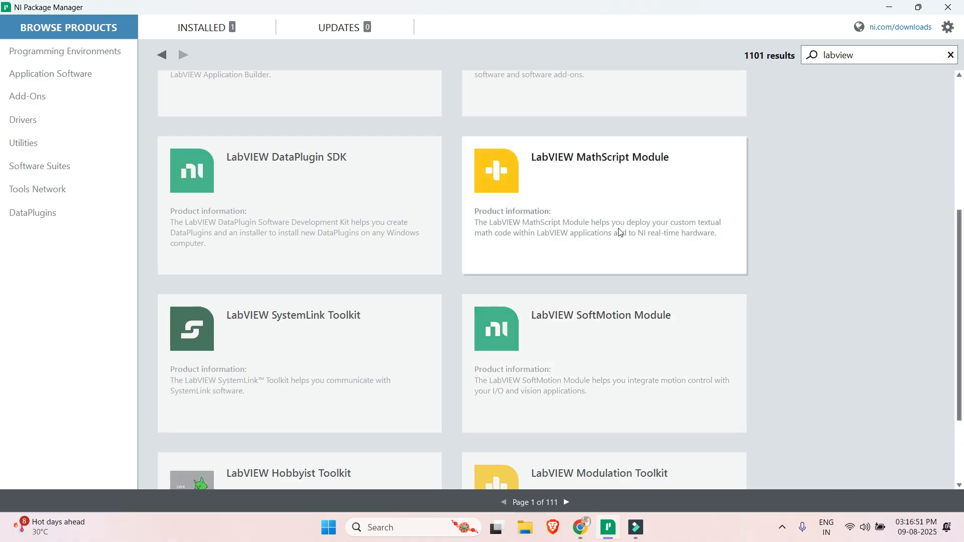
scroll(607, 454, down, 1)
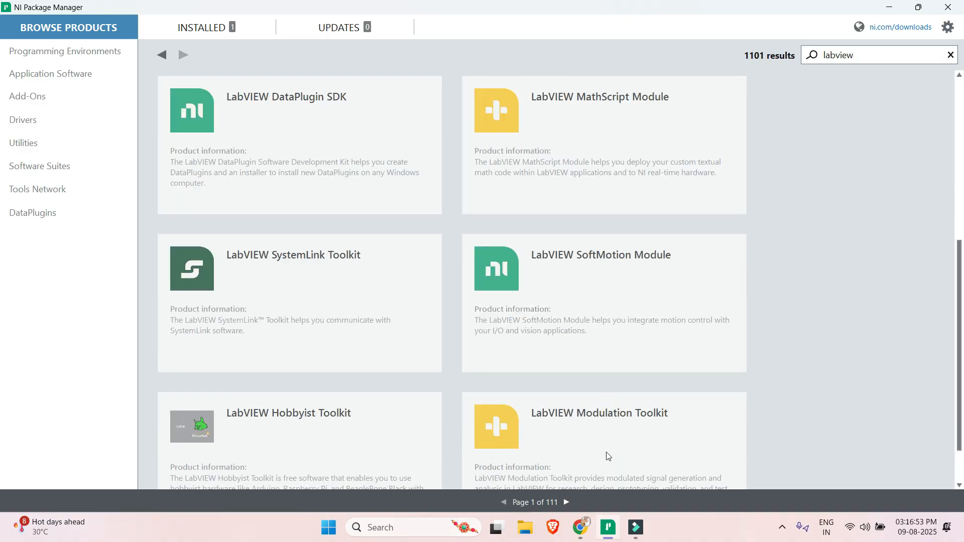
scroll(654, 426, up, 4)
scroll(654, 426, up, 1)
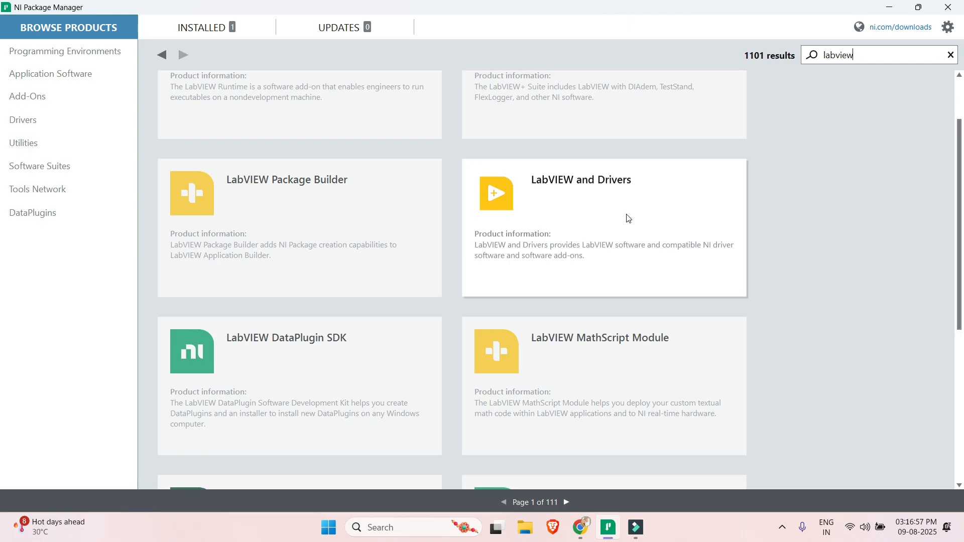
click(604, 209)
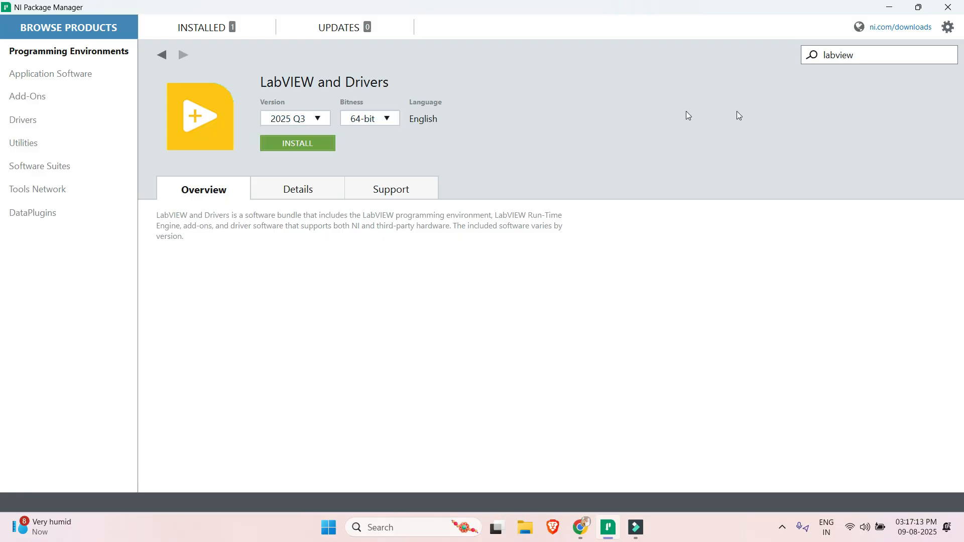
Step: Set the LabVIEW and Drivers package to version 2022 Q3, 32-bit bitness, and English language
click(311, 121)
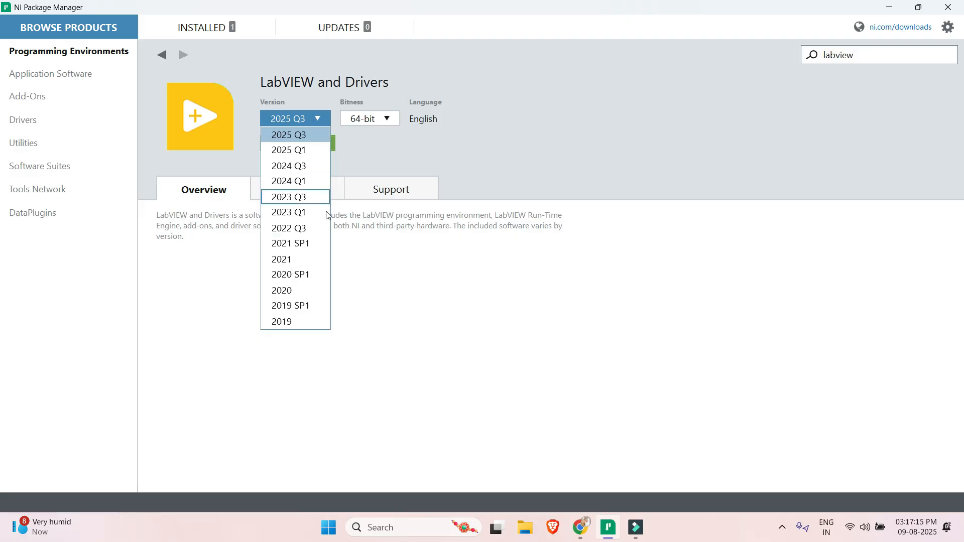
click(324, 229)
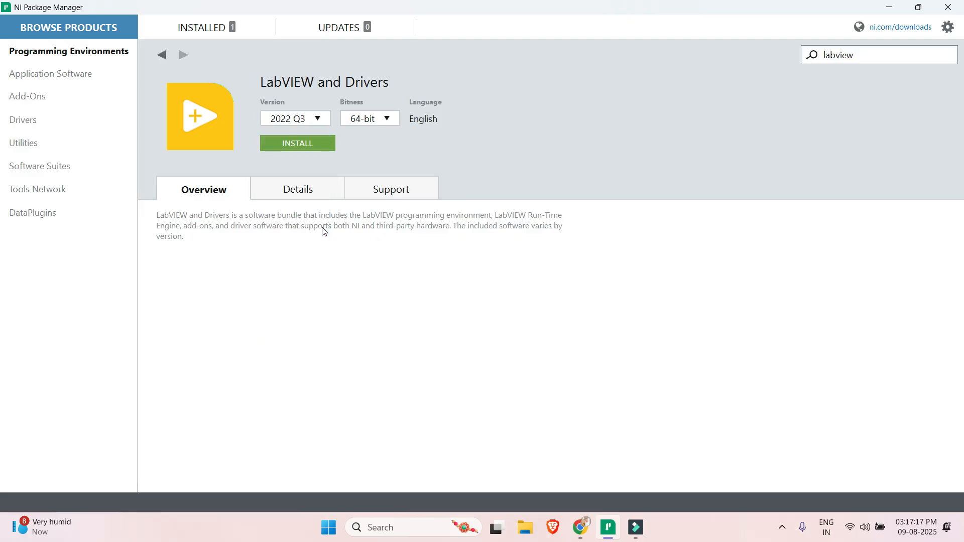
click(375, 123)
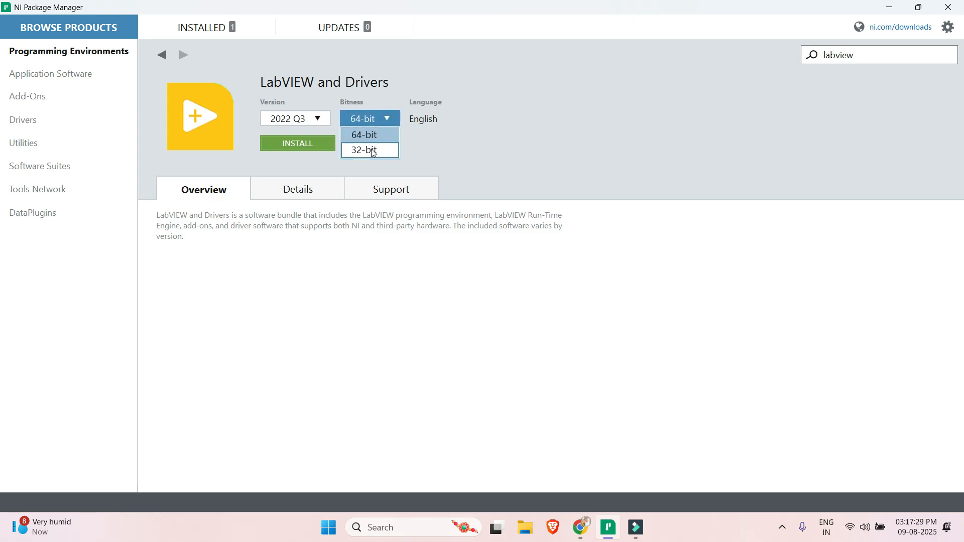
click(370, 151)
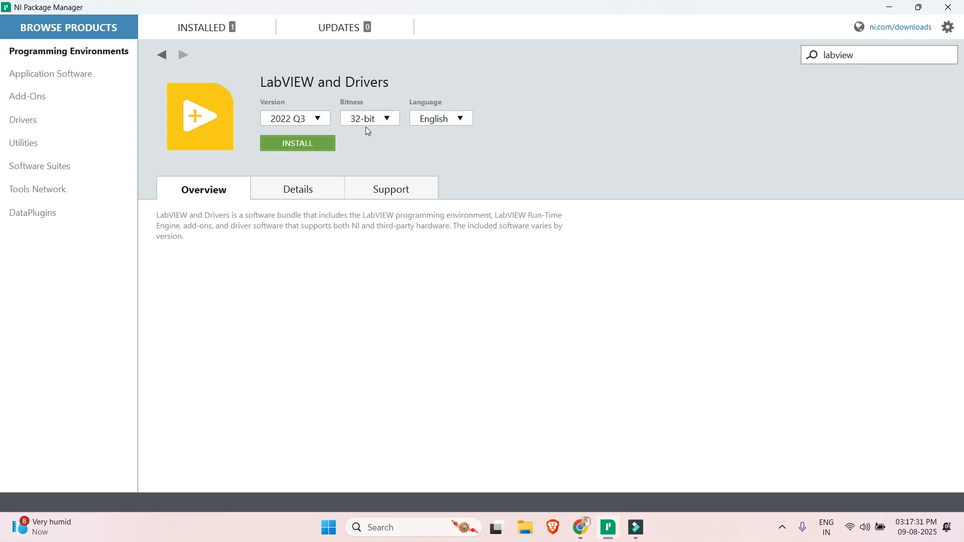
click(447, 120)
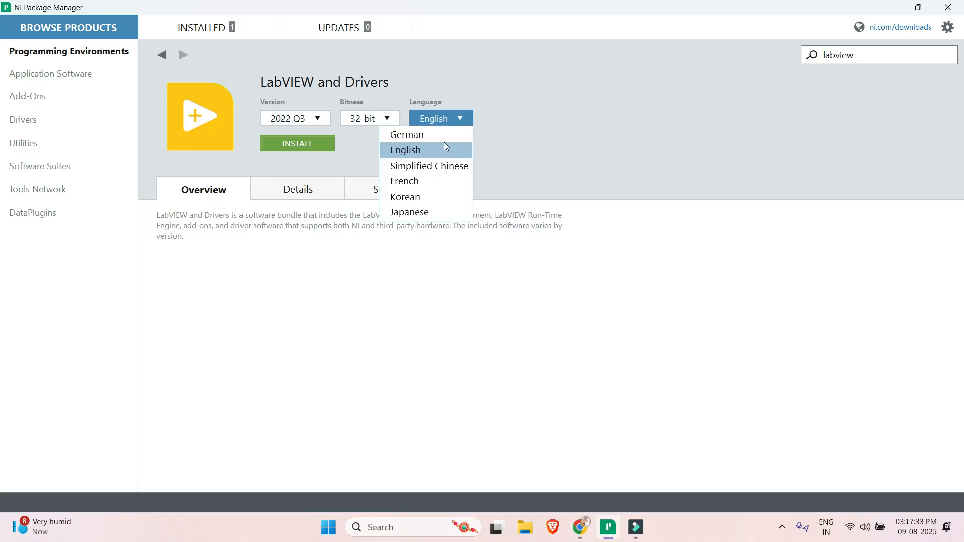
click(441, 153)
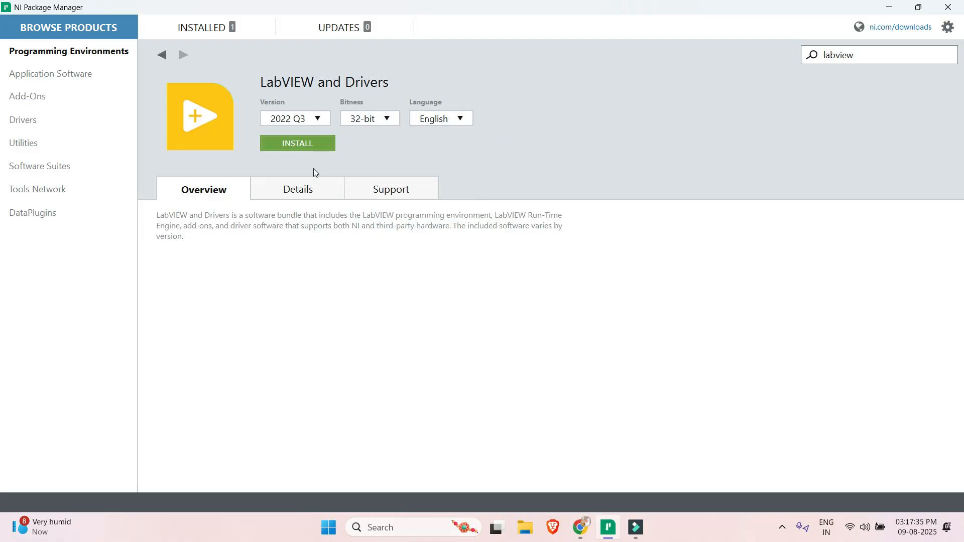
Step: Review the package's details, support and overview information, and start installing LabVIEW and Drivers
click(310, 185)
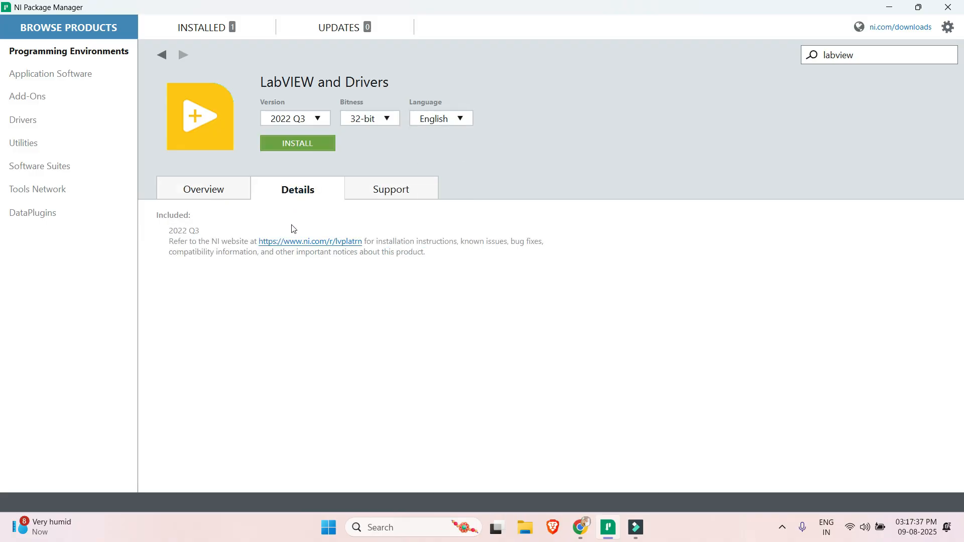
click(374, 195)
click(231, 195)
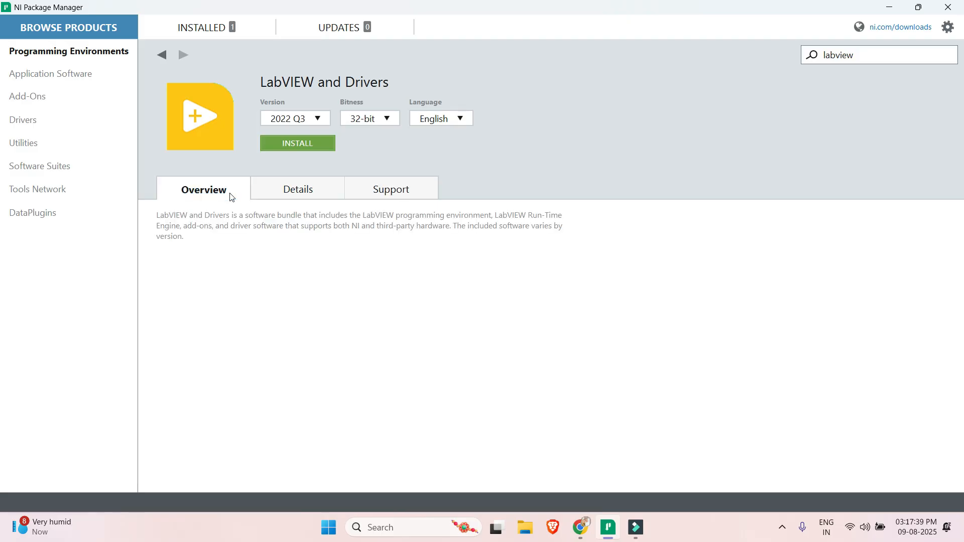
click(308, 145)
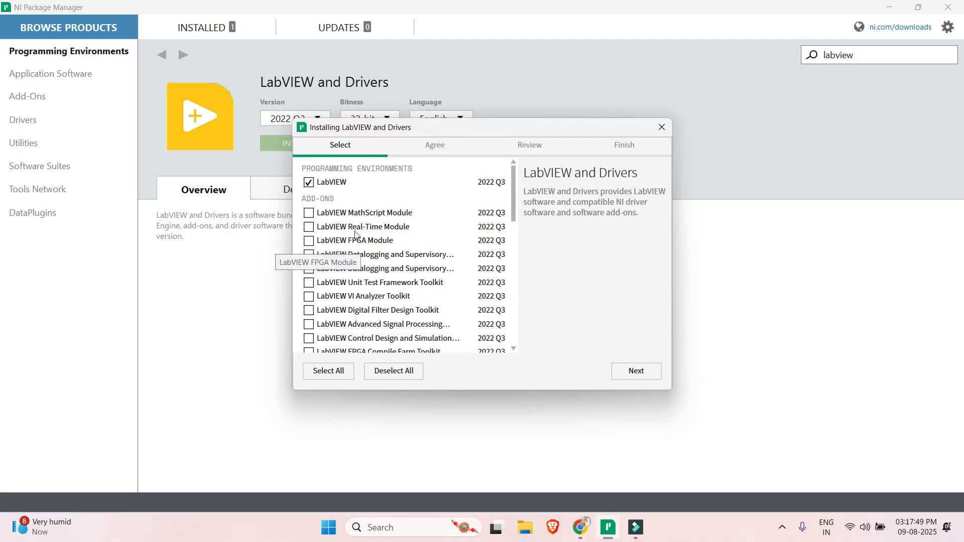
Step: Include the LabVIEW MathScript, Real-Time and FPGA modules in the add-ons, leaving the Digital Filter Design Toolkit out
click(328, 218)
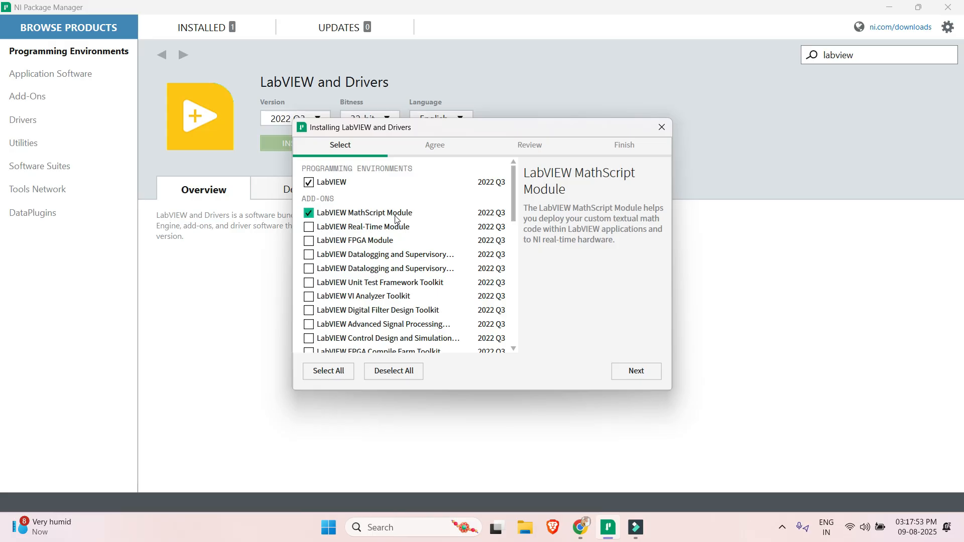
click(367, 232)
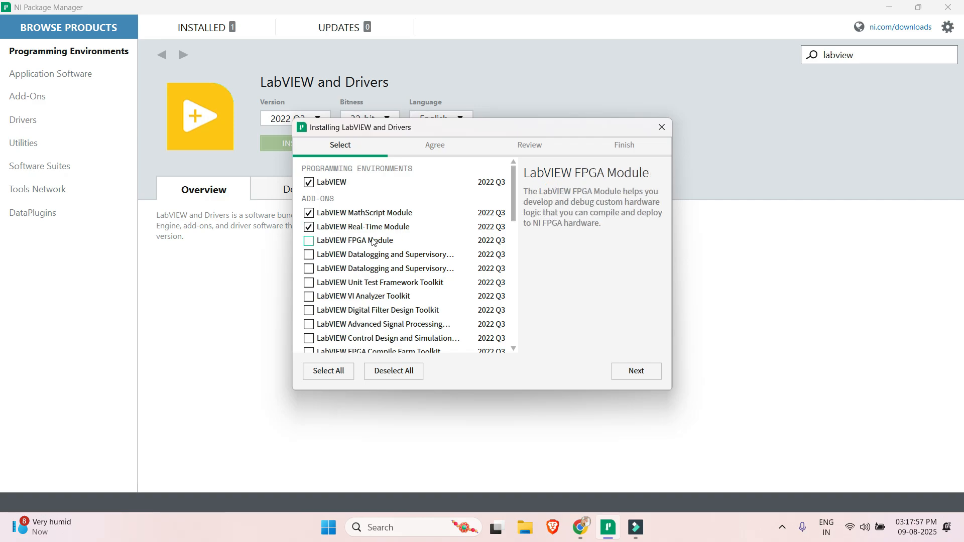
click(374, 243)
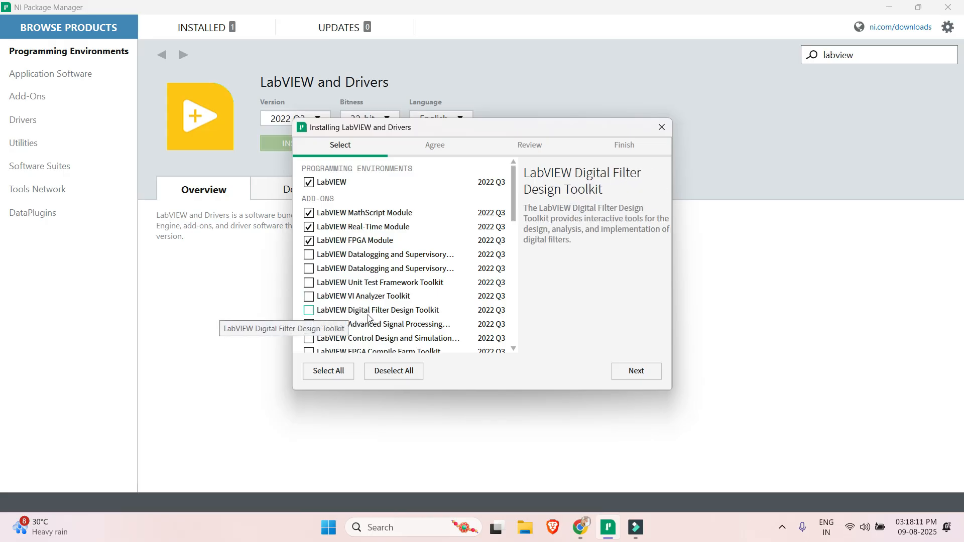
click(309, 311)
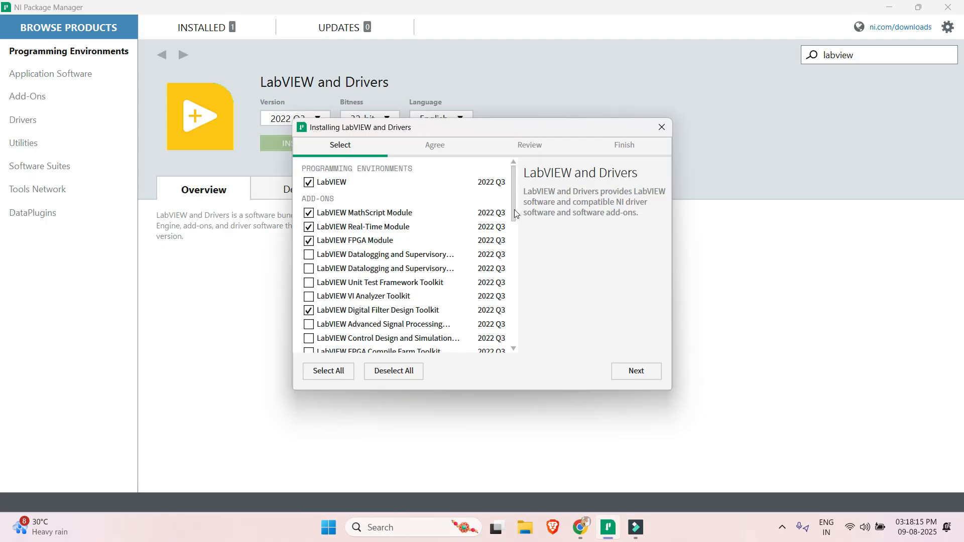
drag(515, 214, 514, 233)
click(309, 242)
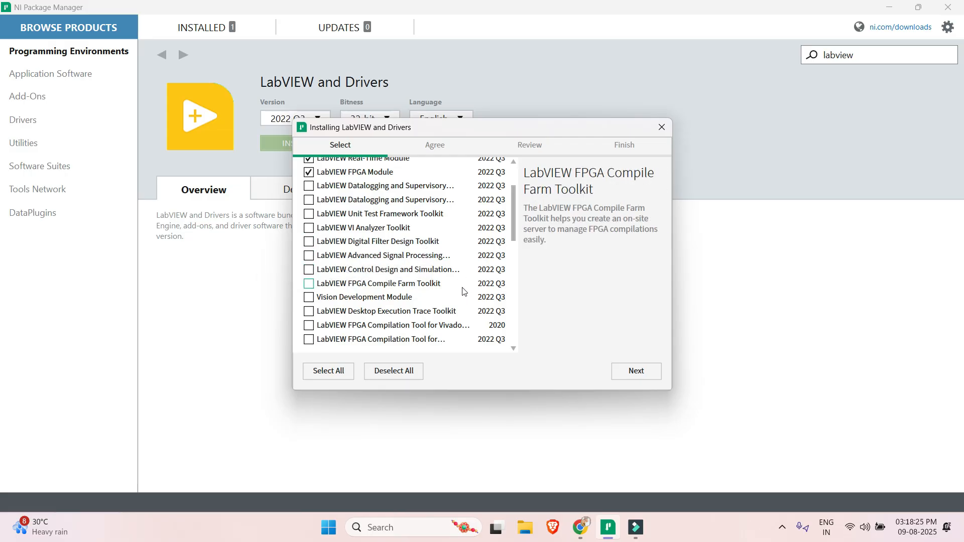
Step: Include the LabVIEW Control Design and Simulation Module and the Vision Development Module, leaving the FPGA Compile Farm Toolkit out
click(310, 269)
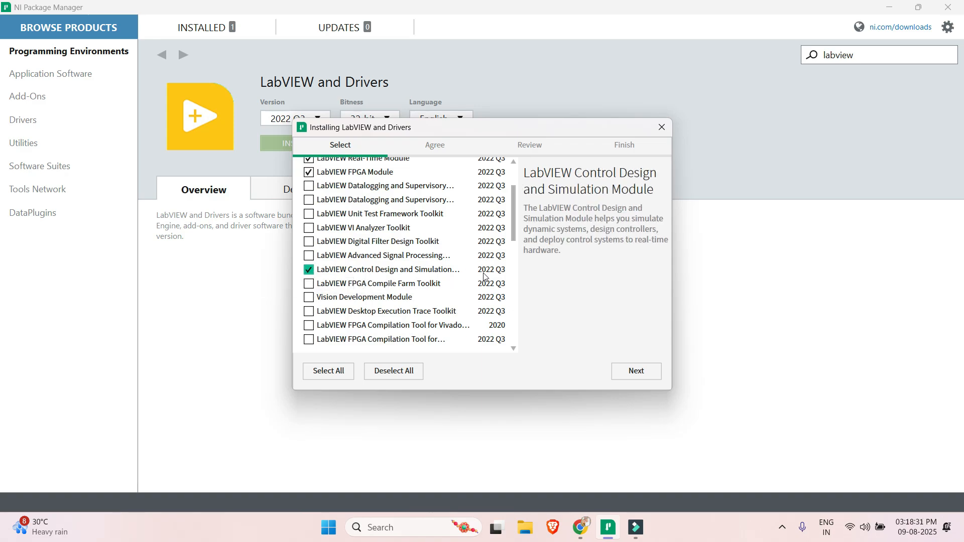
click(308, 289)
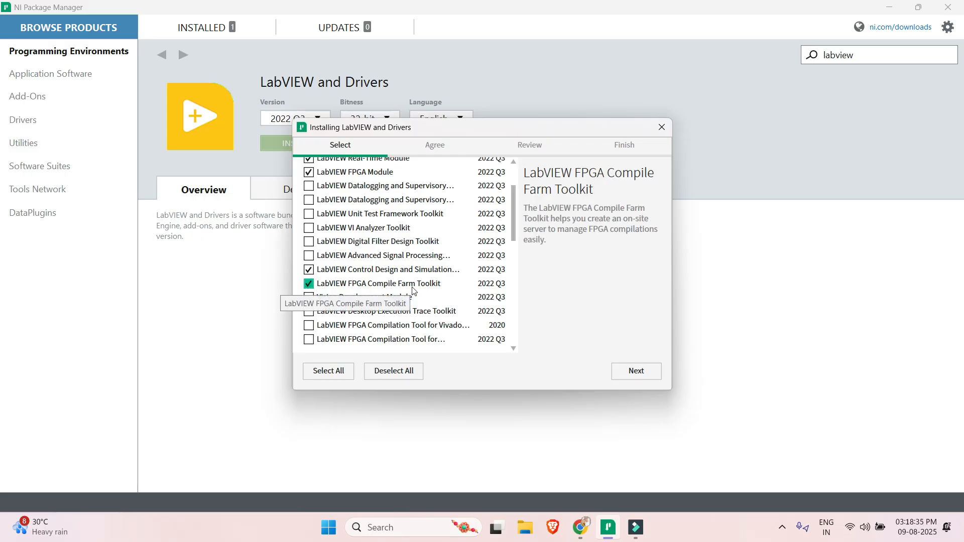
click(308, 290)
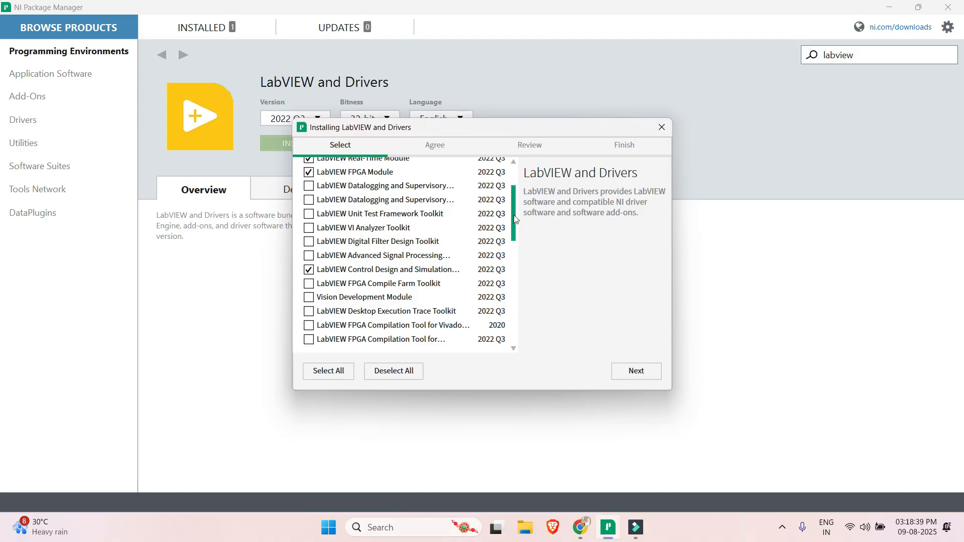
drag(515, 219, 515, 234)
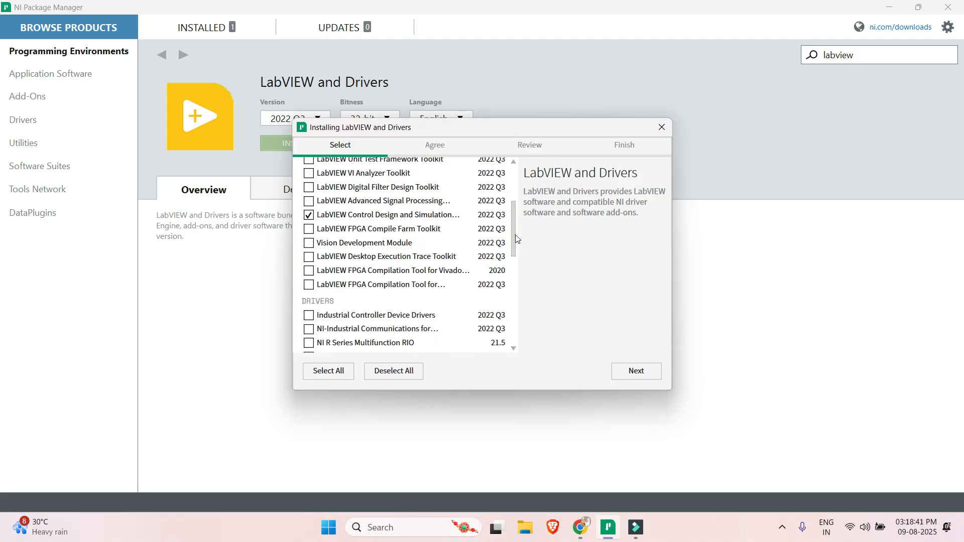
click(310, 244)
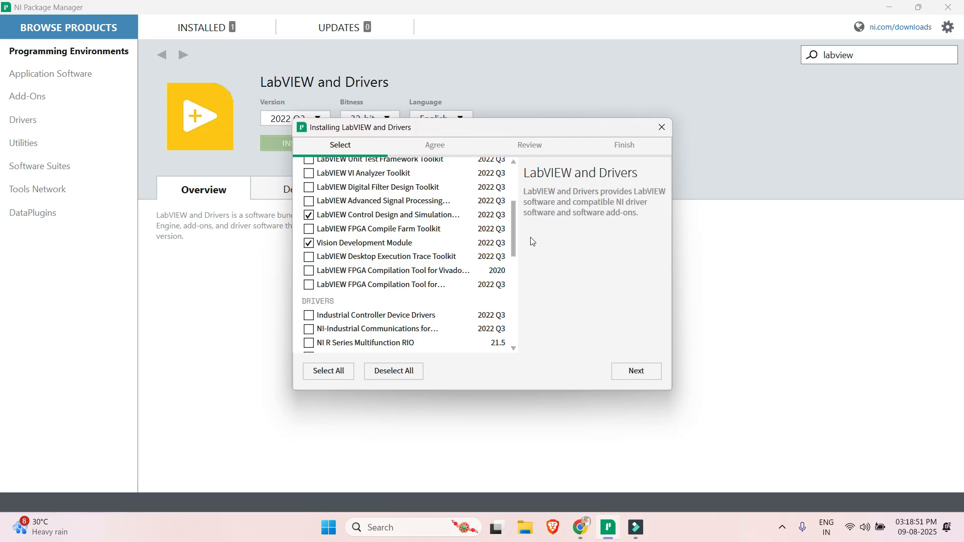
Step: Exclude the PXI Platform Services driver from the installation and include the NI-IMAQdx driver
drag(513, 239, 513, 266)
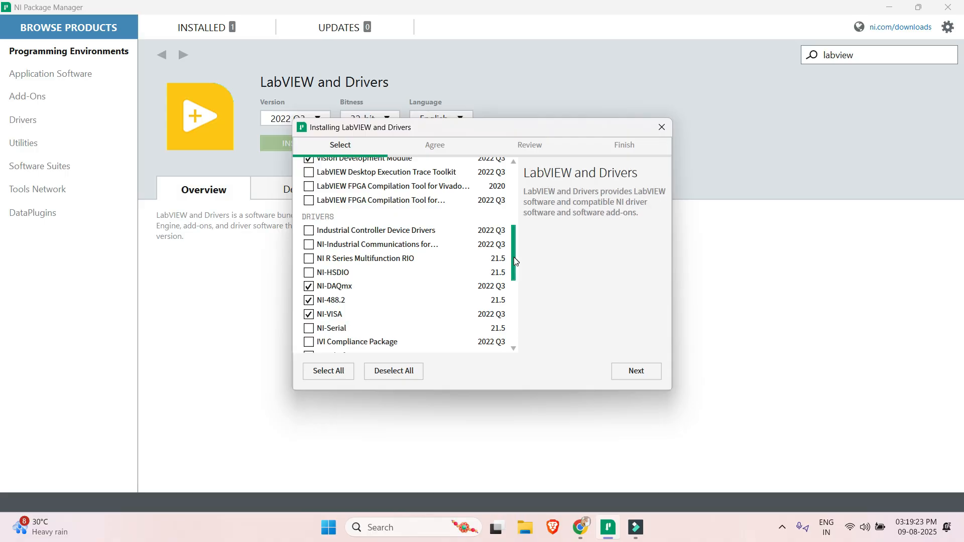
scroll(513, 257, down, 2)
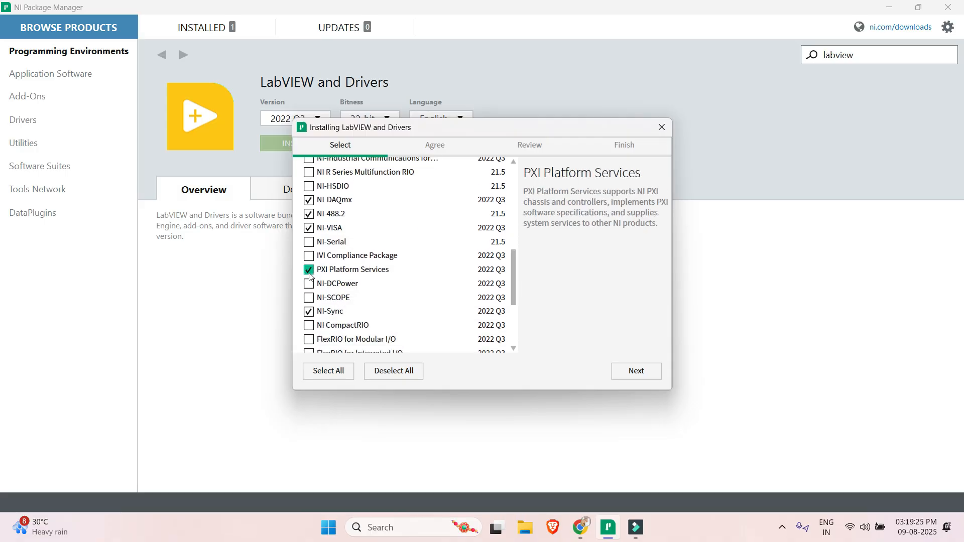
click(309, 271)
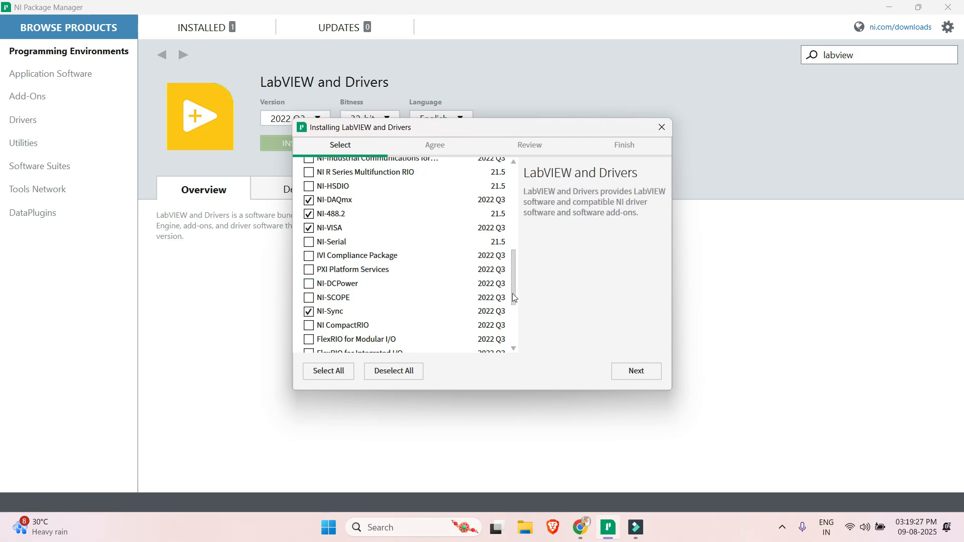
drag(513, 287, 512, 308)
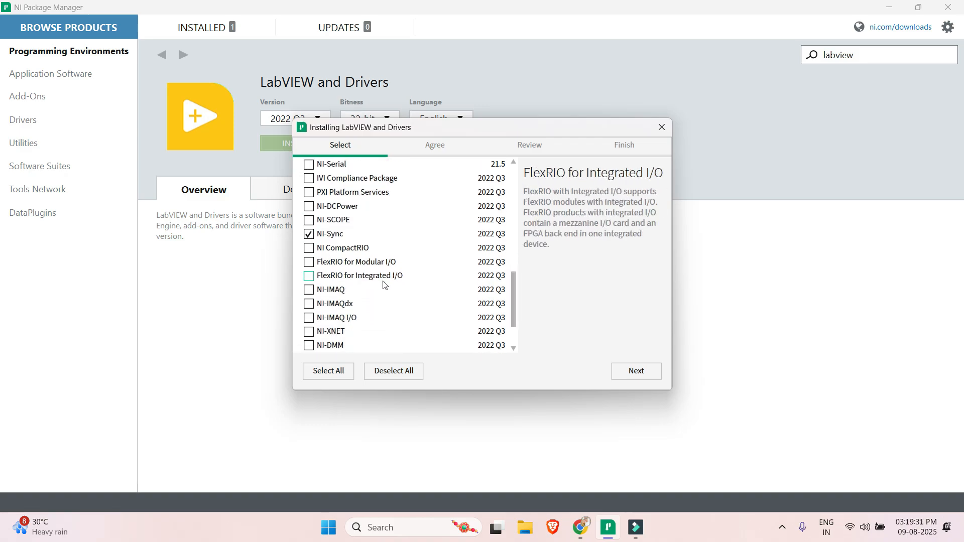
click(308, 307)
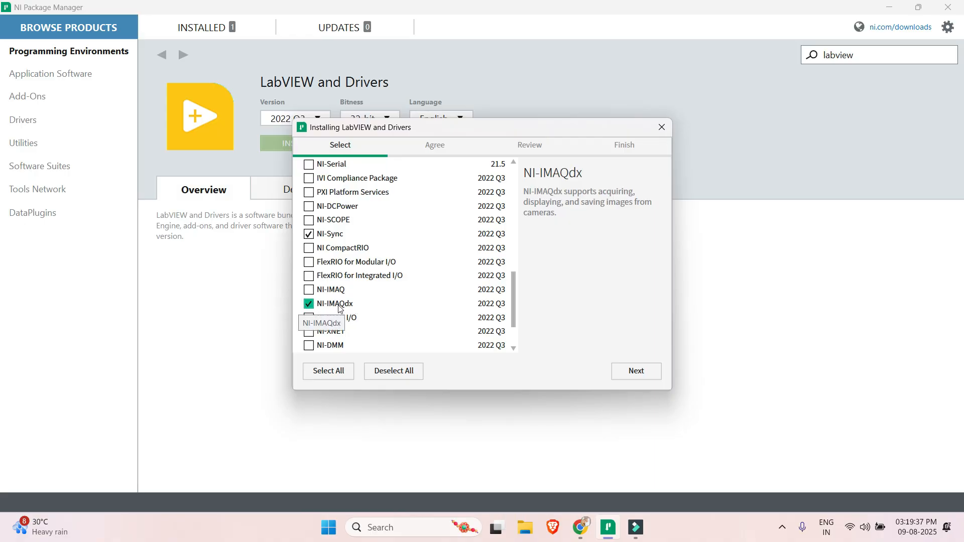
Step: Include JKI VI Package Manager from the Tools Network group and proceed to the additional items
scroll(400, 313, down, 1)
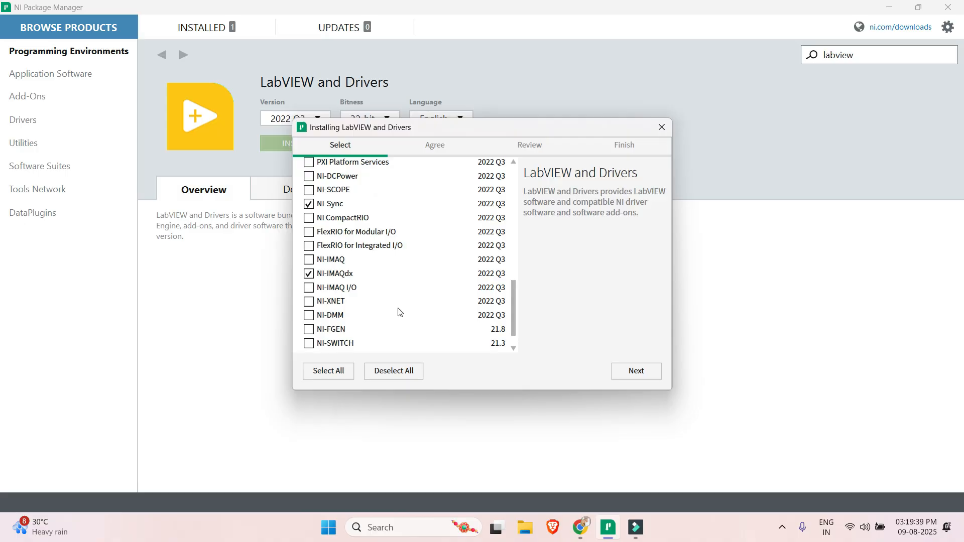
scroll(400, 312, down, 1)
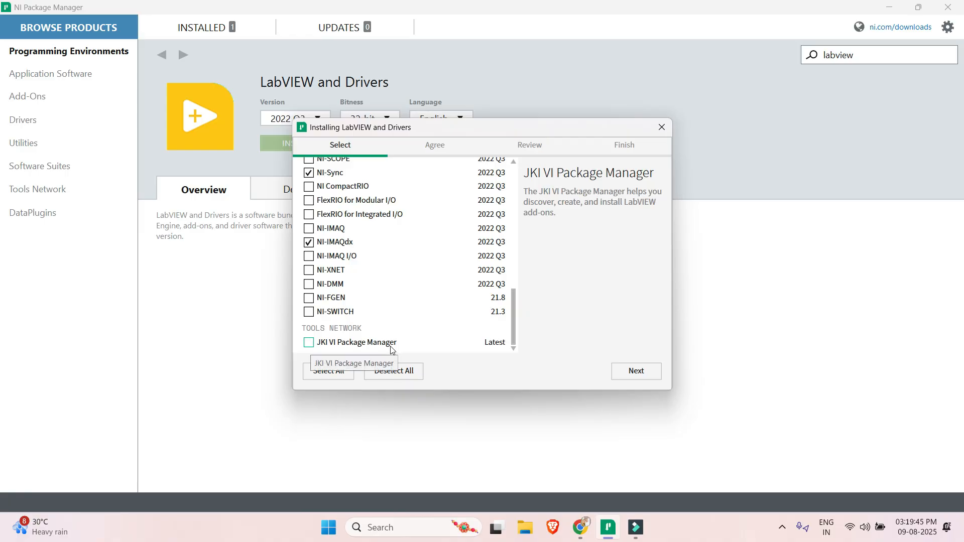
click(357, 343)
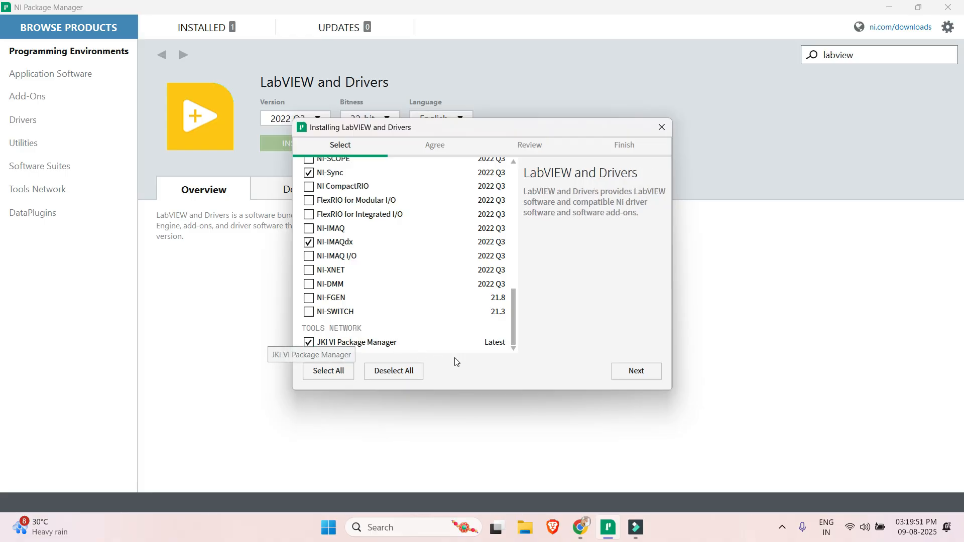
click(635, 372)
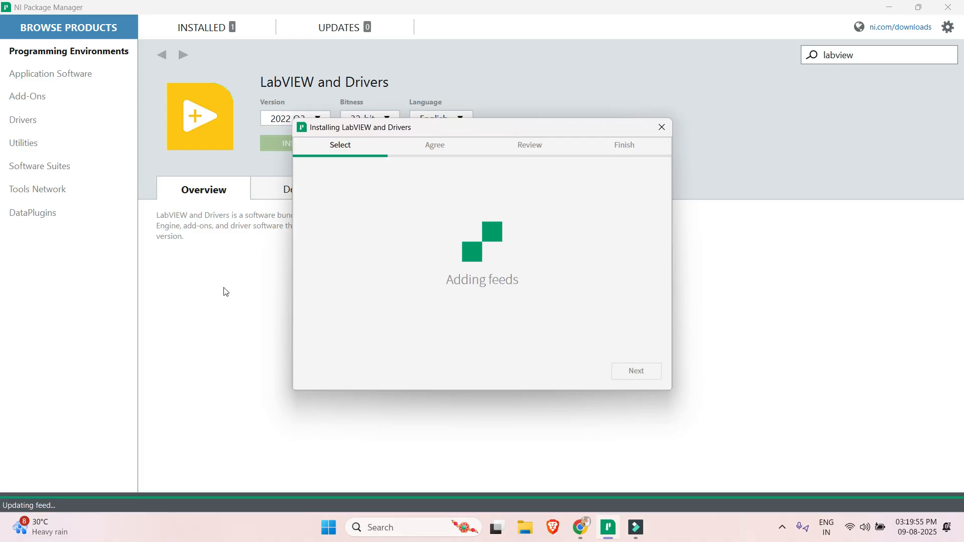
click(784, 532)
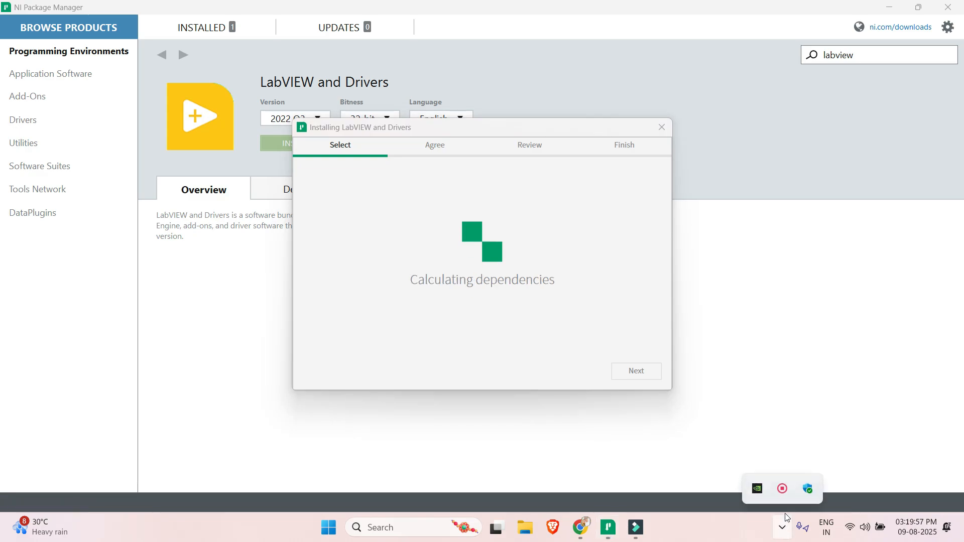
right_click(783, 490)
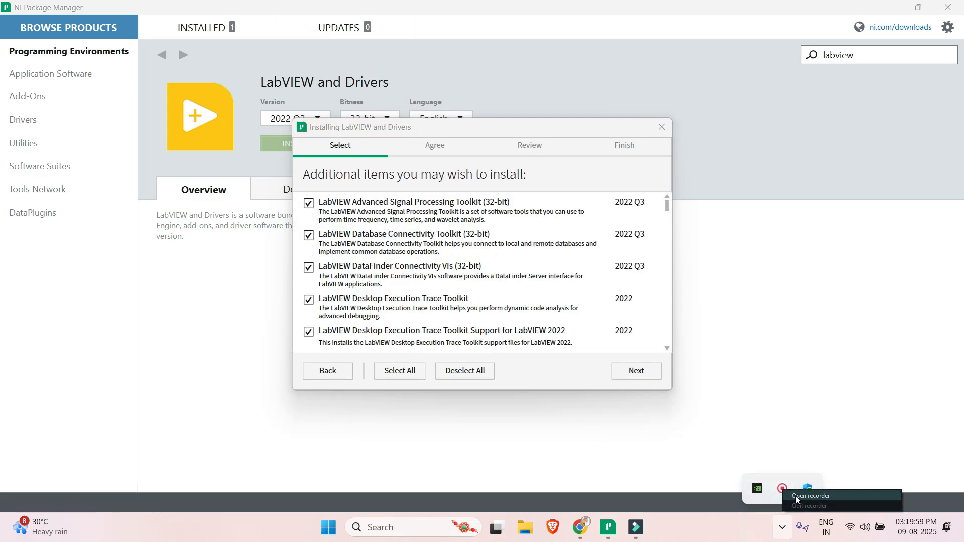
click(795, 495)
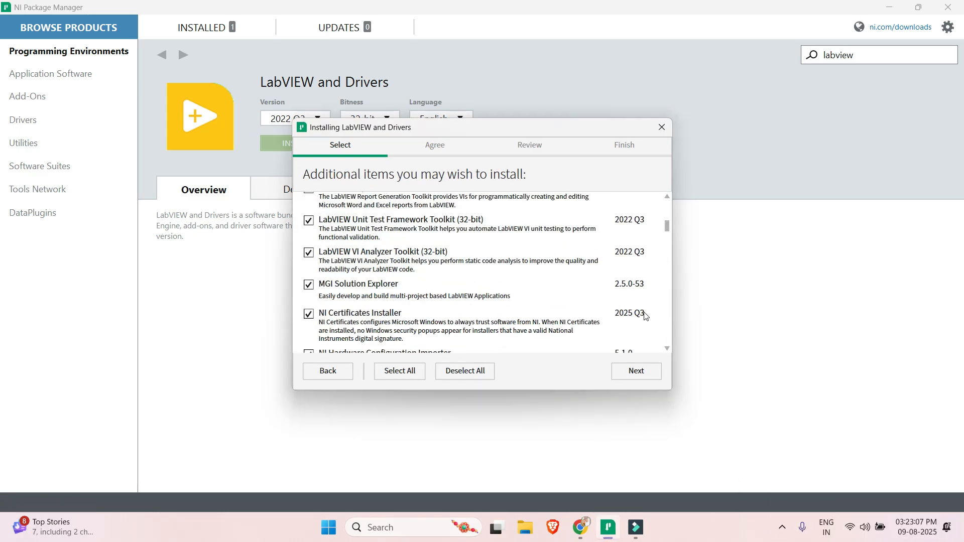
Step: Exclude the Advanced Signal Processing Toolkit, Database Connectivity Toolkit, DataFinder Connectivity VIs, Desktop Execution Trace Toolkit and its LabVIEW 2022 support from the additional items
scroll(646, 315, up, 2)
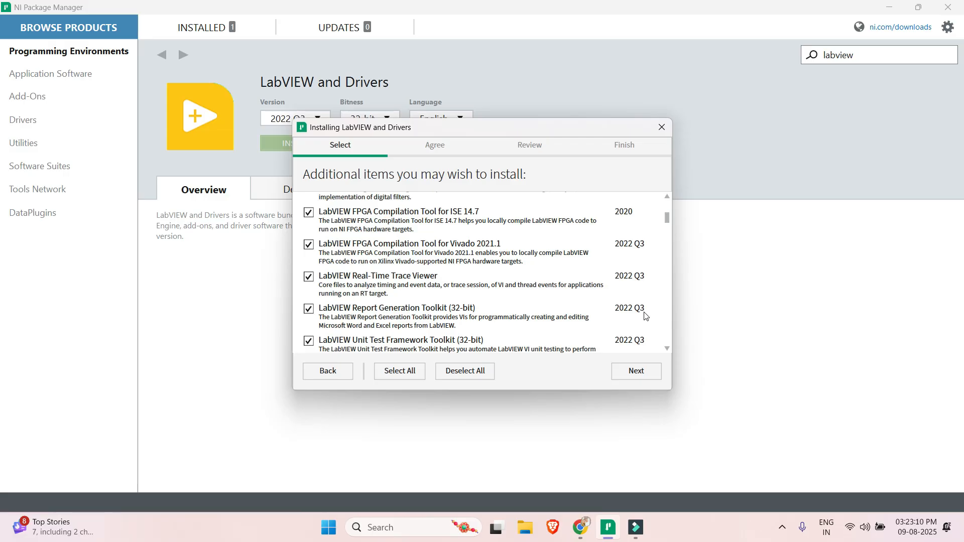
scroll(646, 316, up, 3)
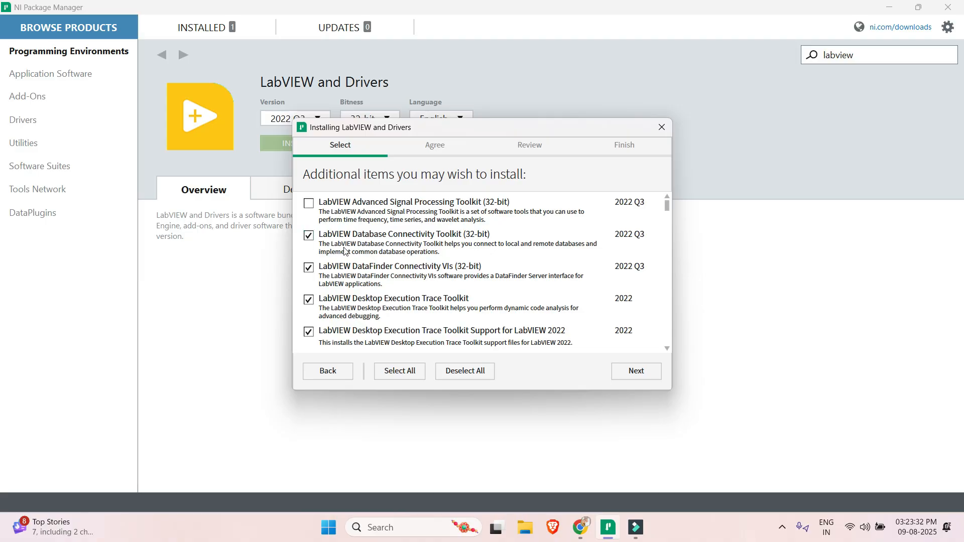
click(309, 235)
click(309, 268)
click(309, 300)
scroll(384, 311, down, 1)
click(308, 301)
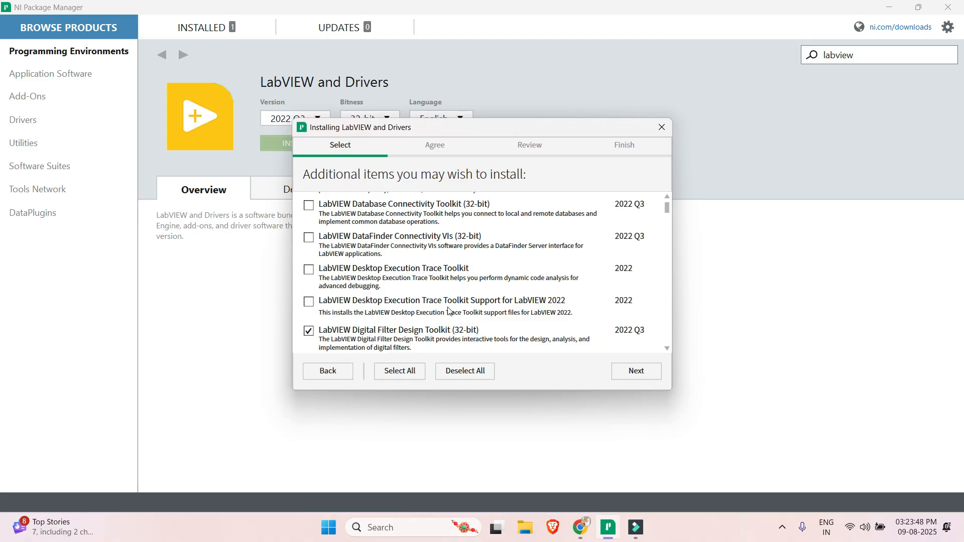
Step: Exclude the additional Digital Filter Design Toolkit and the LabVIEW FPGA Compilation Tools for ISE 14.7 and Vivado 2021.1
scroll(486, 315, down, 1)
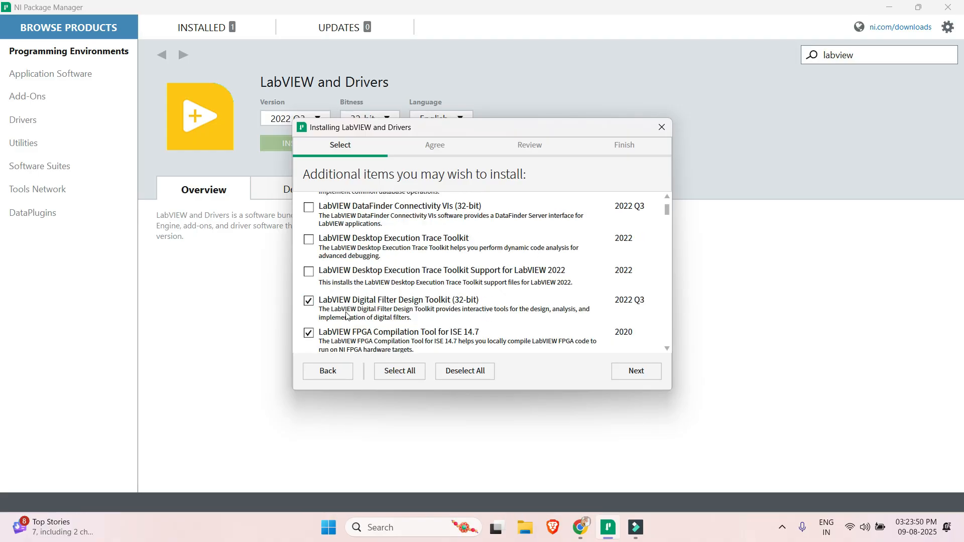
click(308, 300)
scroll(340, 331, down, 1)
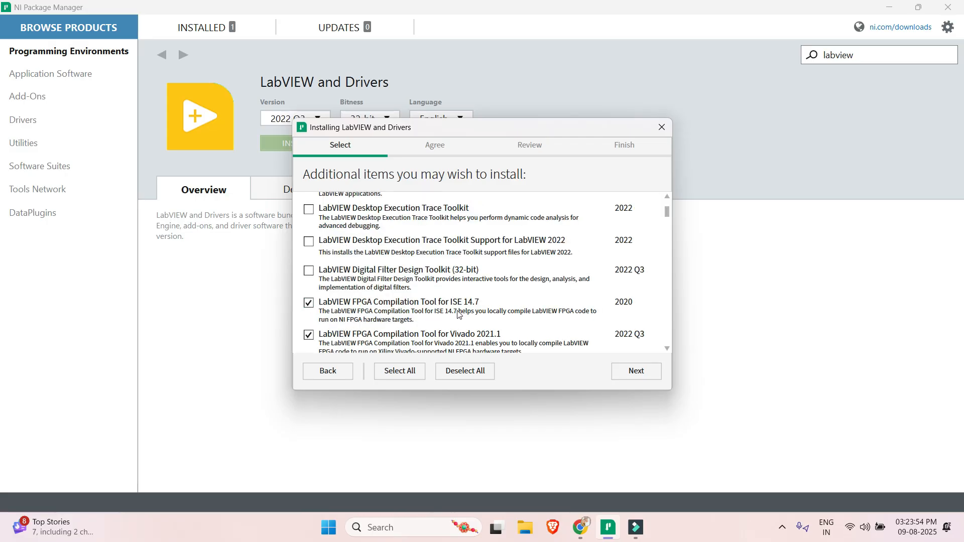
click(309, 302)
scroll(375, 336, down, 1)
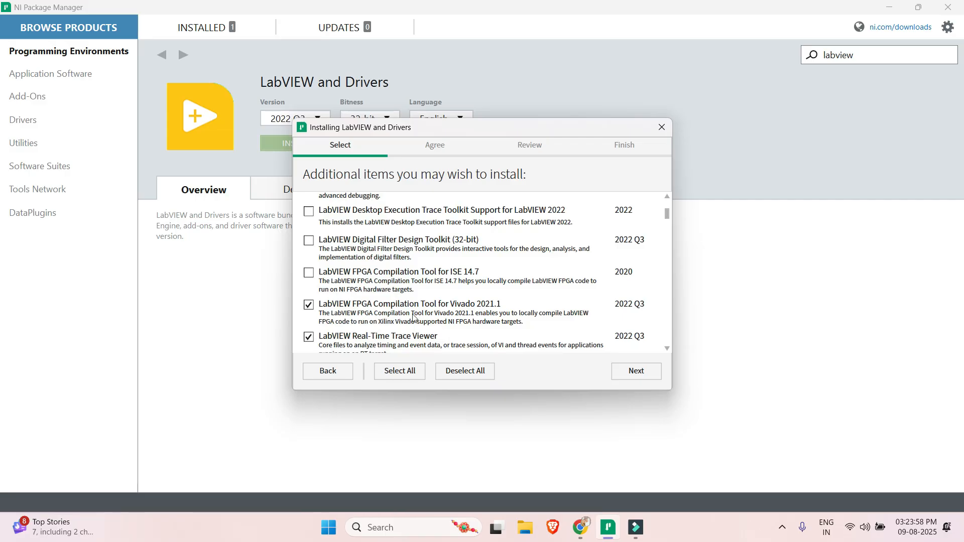
click(309, 305)
scroll(479, 316, down, 1)
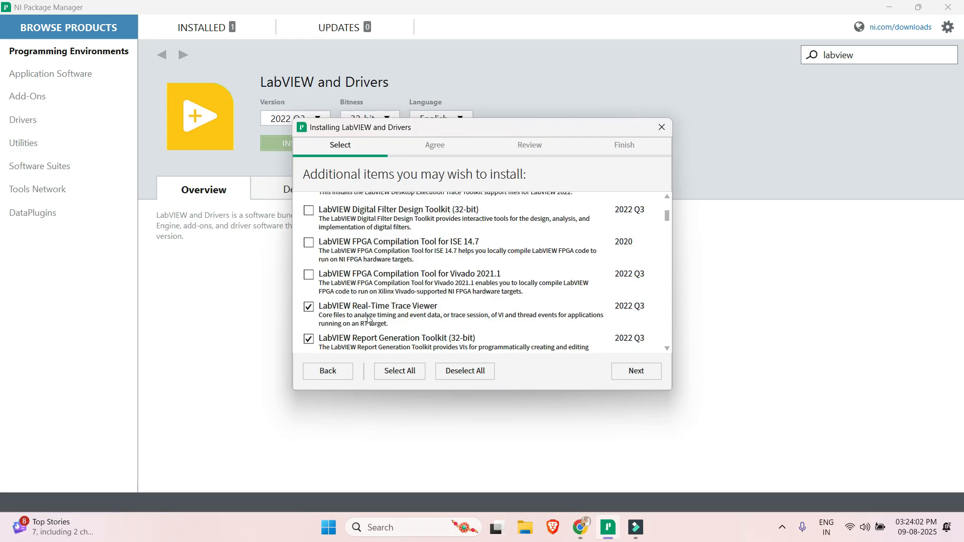
Step: Exclude the additional Real-Time Trace Viewer, Unit Test Framework Toolkit, VI Analyzer Toolkit and MGI Solution Explorer, keeping the Report Generation Toolkit
scroll(435, 315, down, 1)
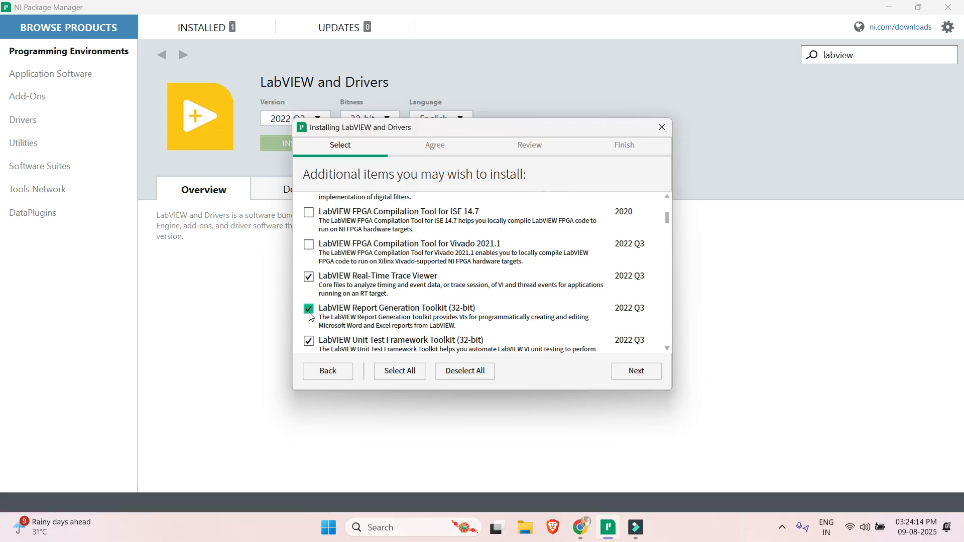
scroll(387, 300, down, 1)
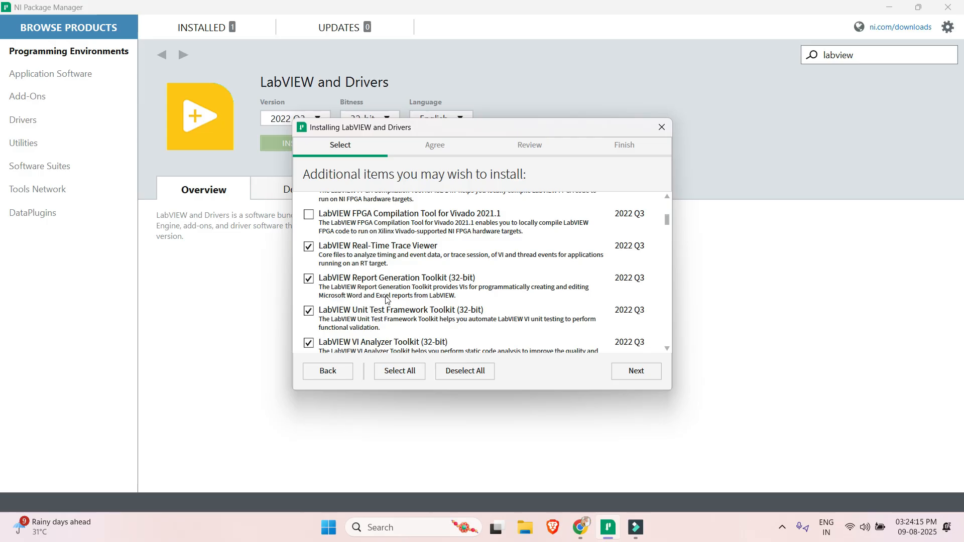
click(309, 246)
scroll(442, 318, down, 1)
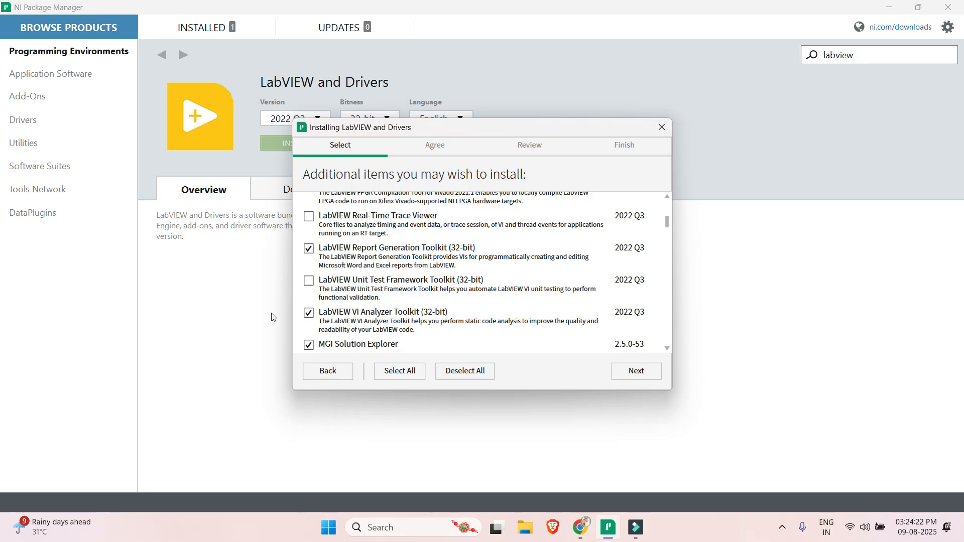
click(309, 313)
click(309, 345)
scroll(381, 319, down, 2)
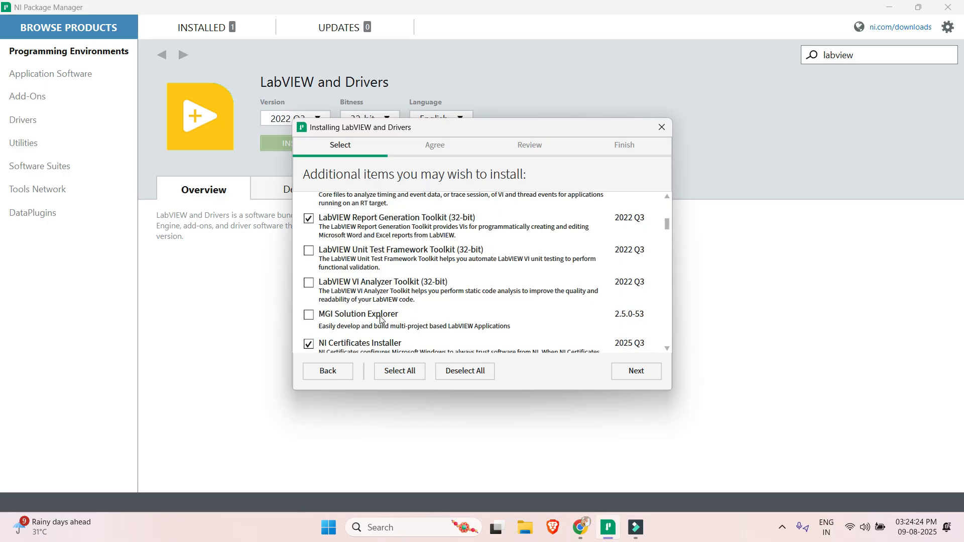
scroll(406, 323, down, 1)
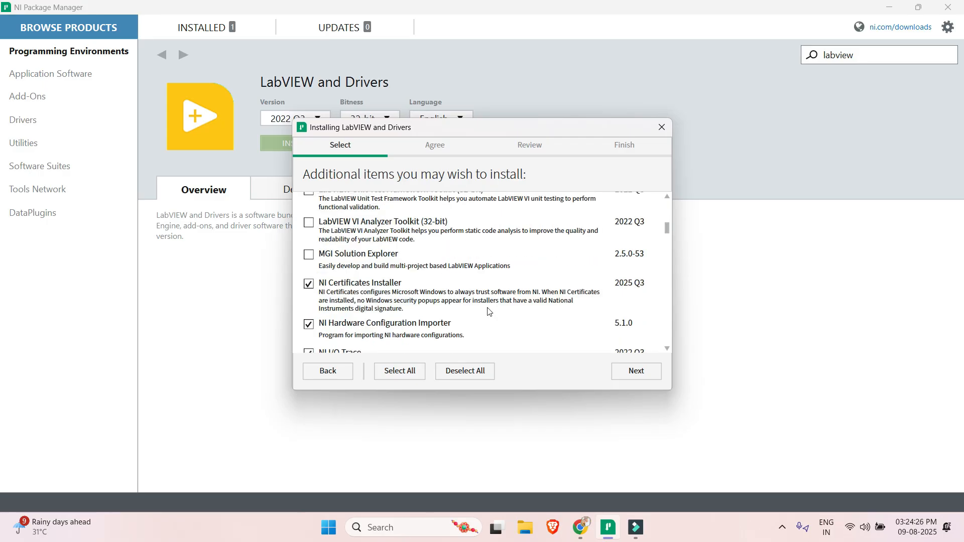
scroll(395, 320, down, 1)
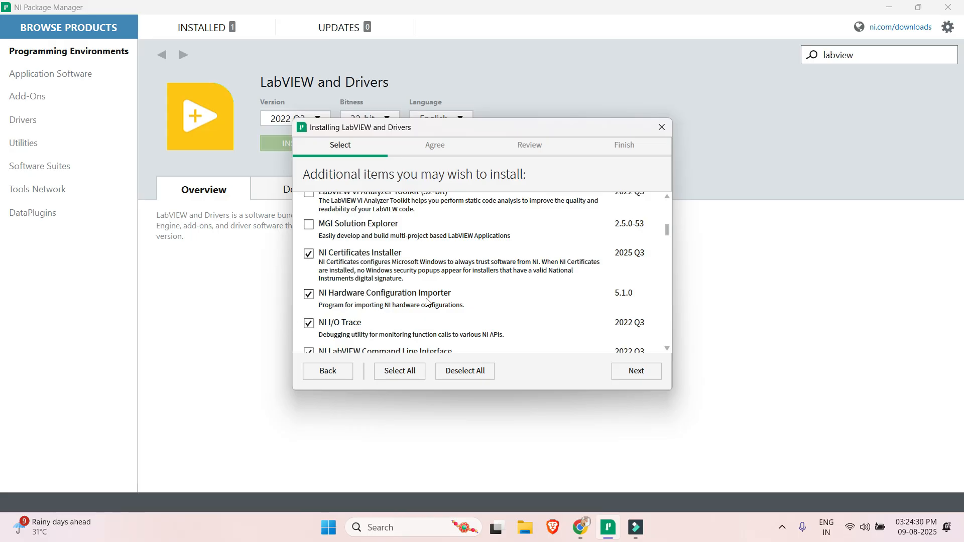
Step: Exclude the NI OpenVINO Model Optimizer Support for Python 3.6, NI Linux RT System Image Driver Support, NI I/O Trace and NI Hardware Configuration Importer
scroll(352, 329, down, 1)
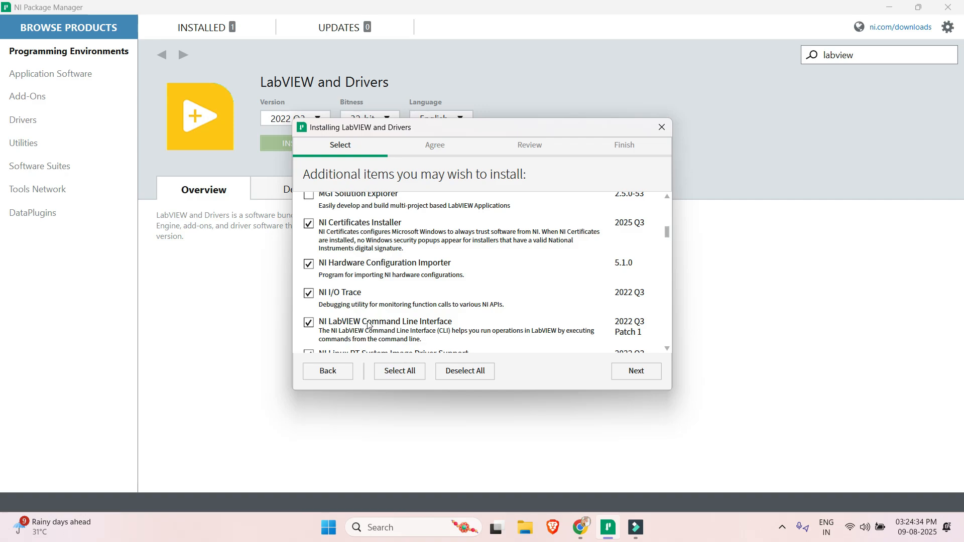
scroll(340, 316, down, 1)
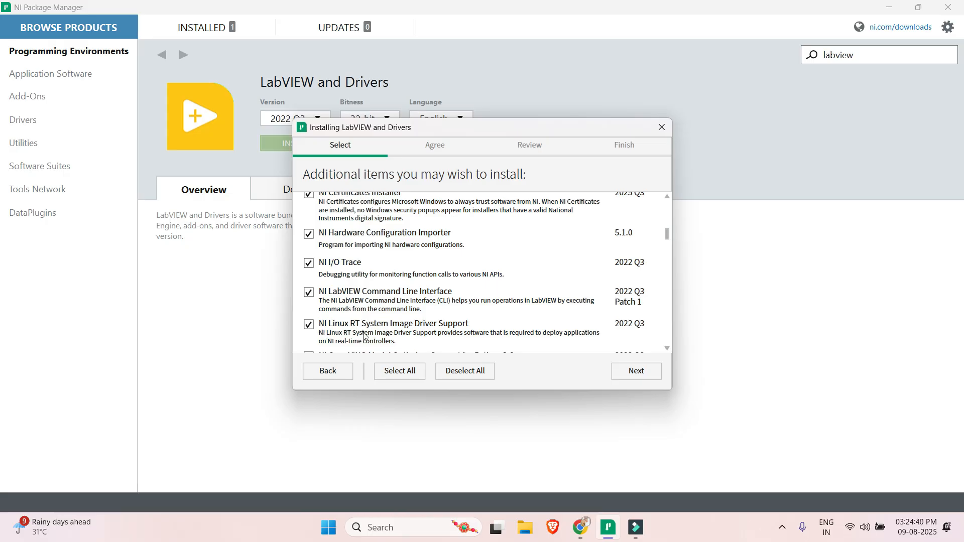
scroll(366, 334, down, 1)
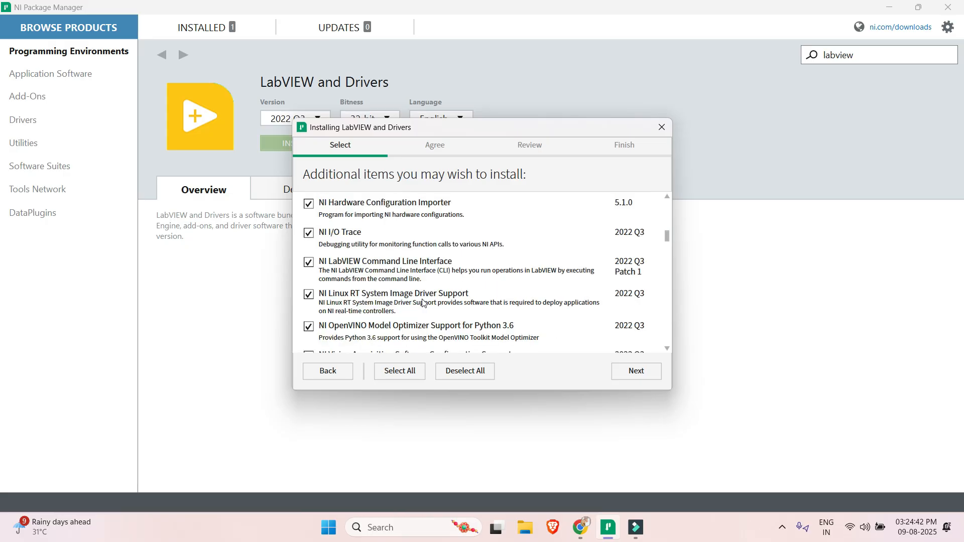
scroll(407, 326, down, 1)
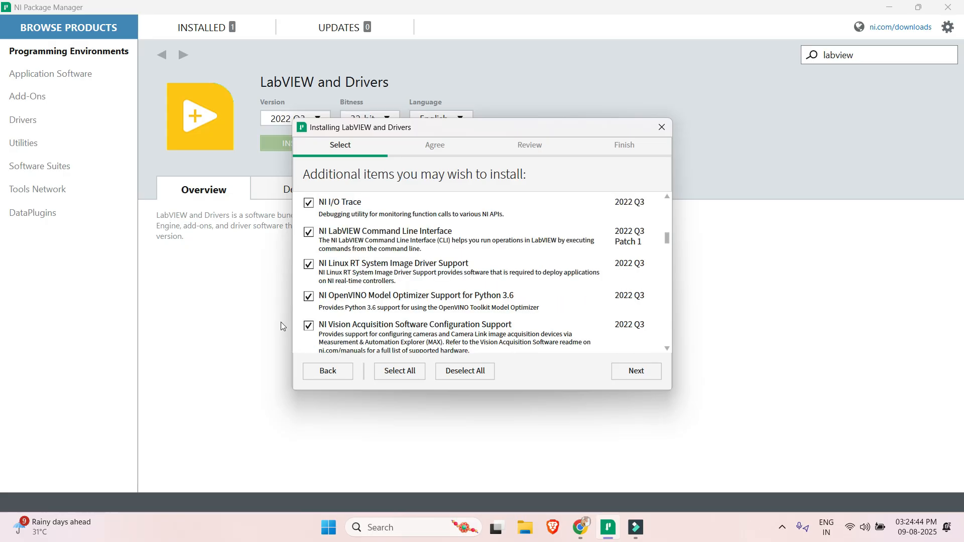
click(309, 297)
click(309, 265)
scroll(316, 264, up, 1)
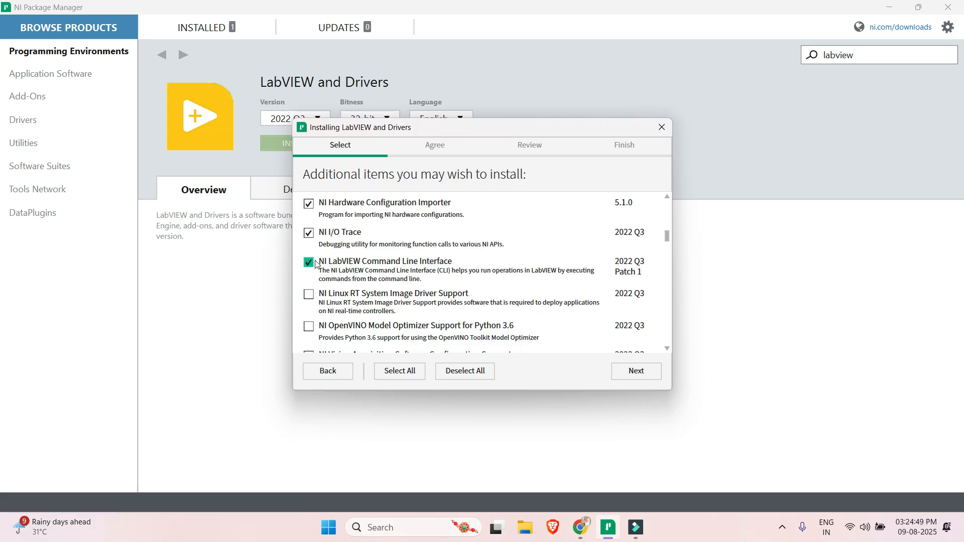
click(309, 233)
scroll(312, 235, up, 1)
click(309, 234)
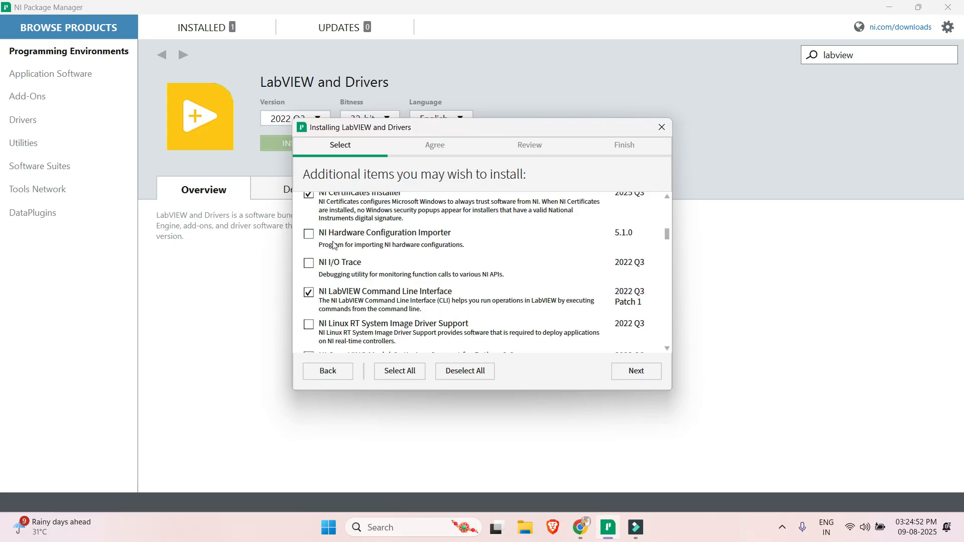
scroll(322, 241, up, 2)
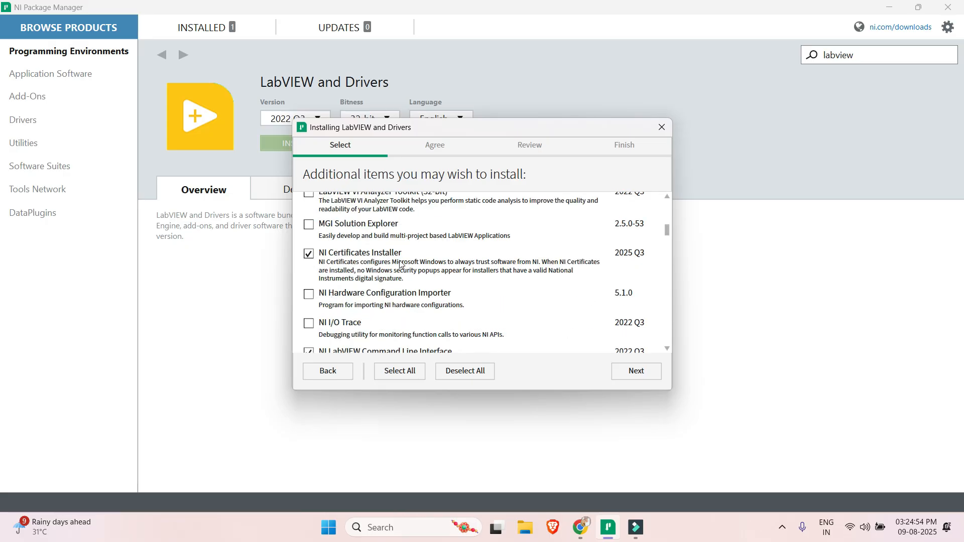
Step: Examine the additional NI Vision, NI Web Server, NI-488.2, NI-DAQmx, NI-IMAQdx and NI-Sync items selected for installation
scroll(400, 264, down, 6)
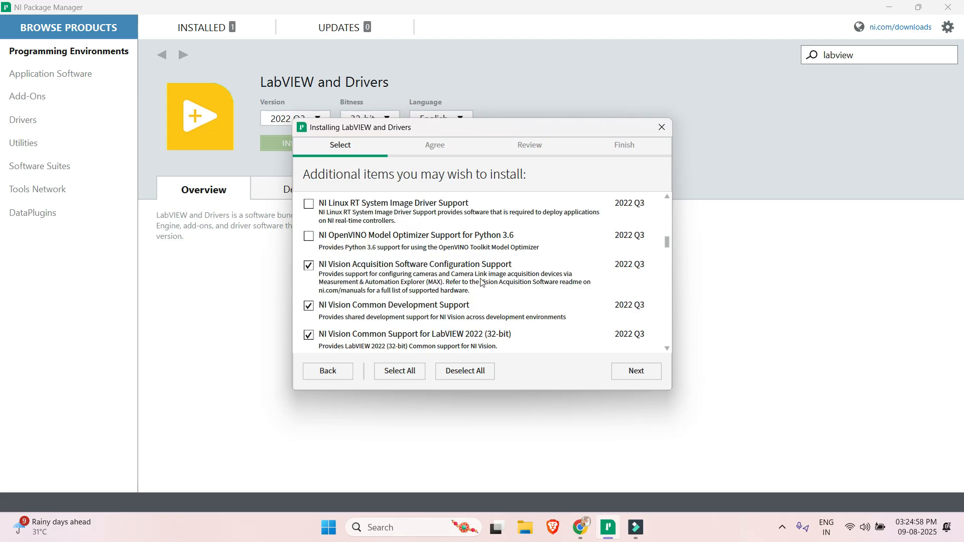
scroll(360, 325, down, 2)
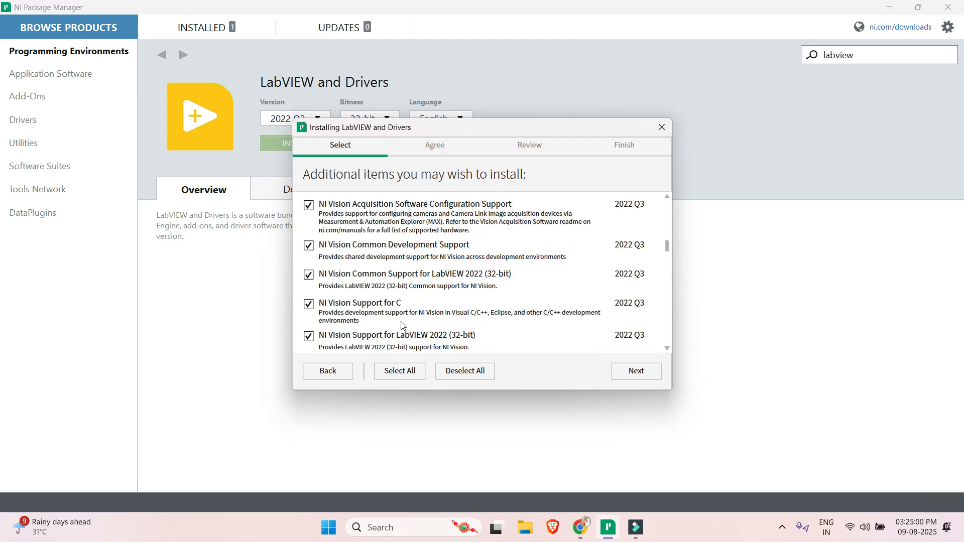
scroll(410, 315, down, 1)
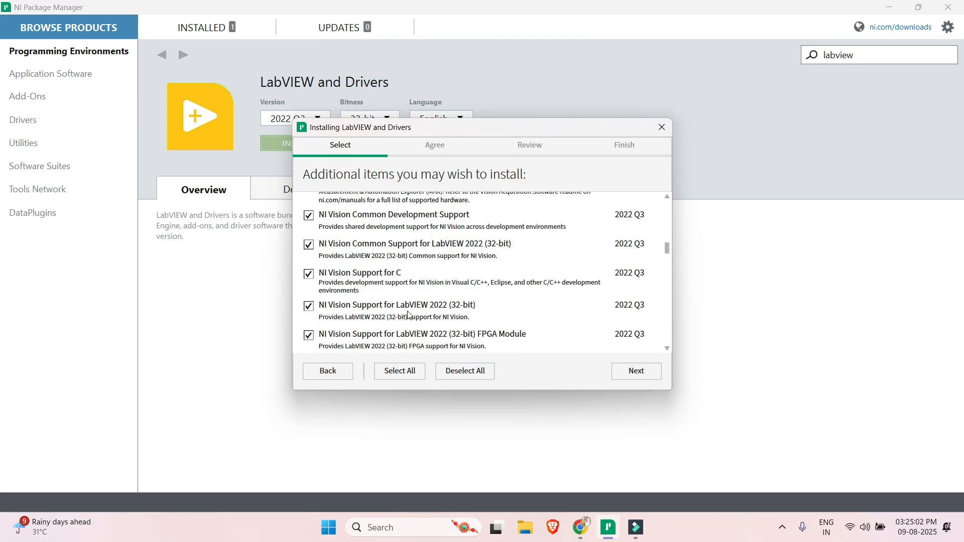
scroll(409, 315, down, 1)
scroll(379, 317, down, 1)
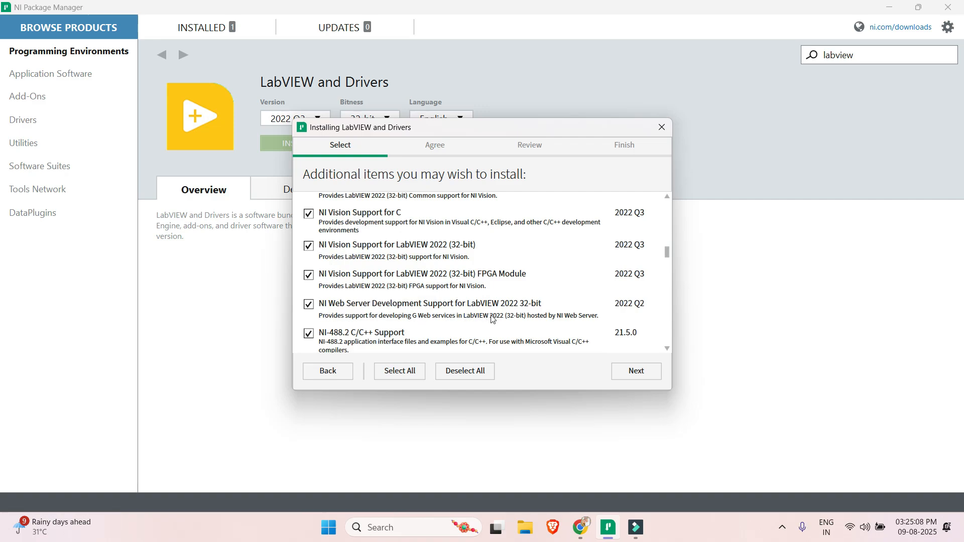
scroll(383, 317, down, 1)
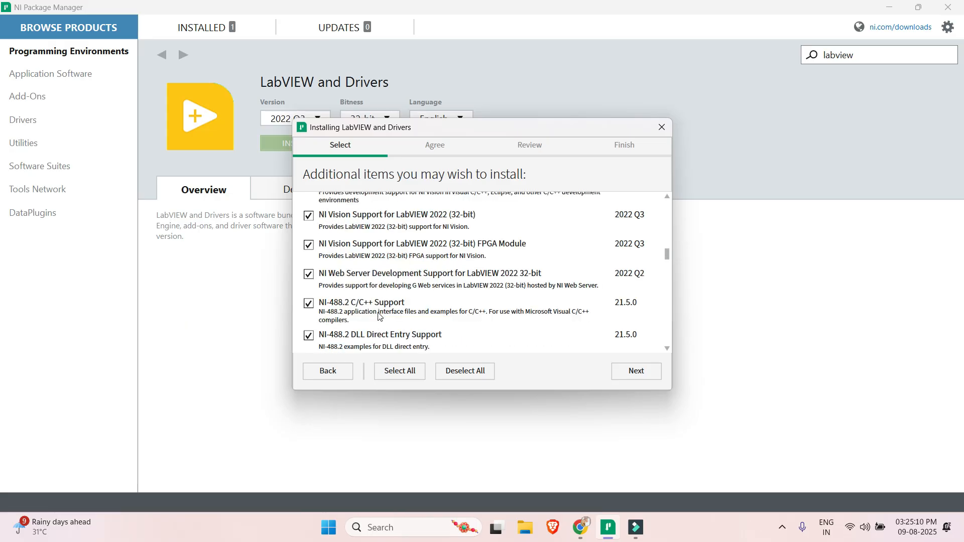
scroll(413, 315, down, 1)
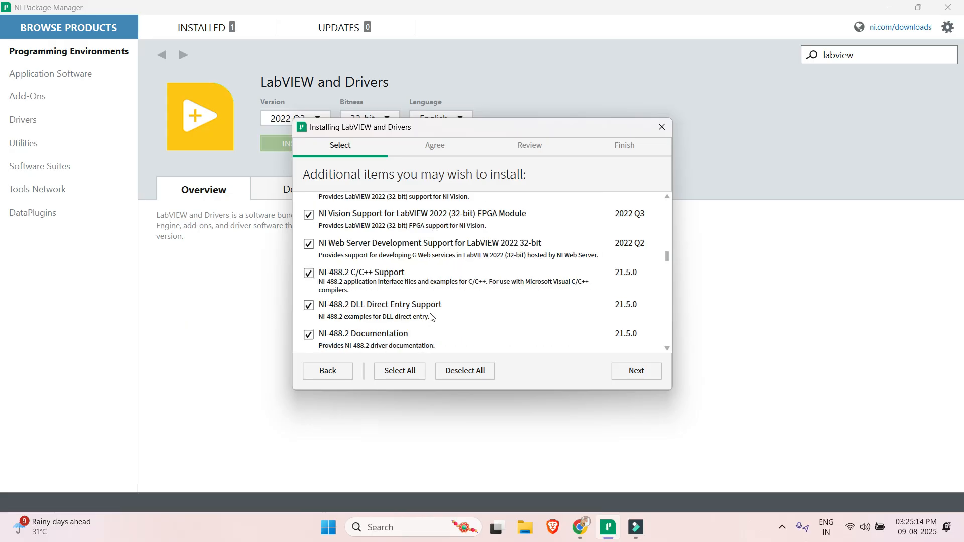
scroll(431, 317, down, 4)
scroll(430, 317, down, 2)
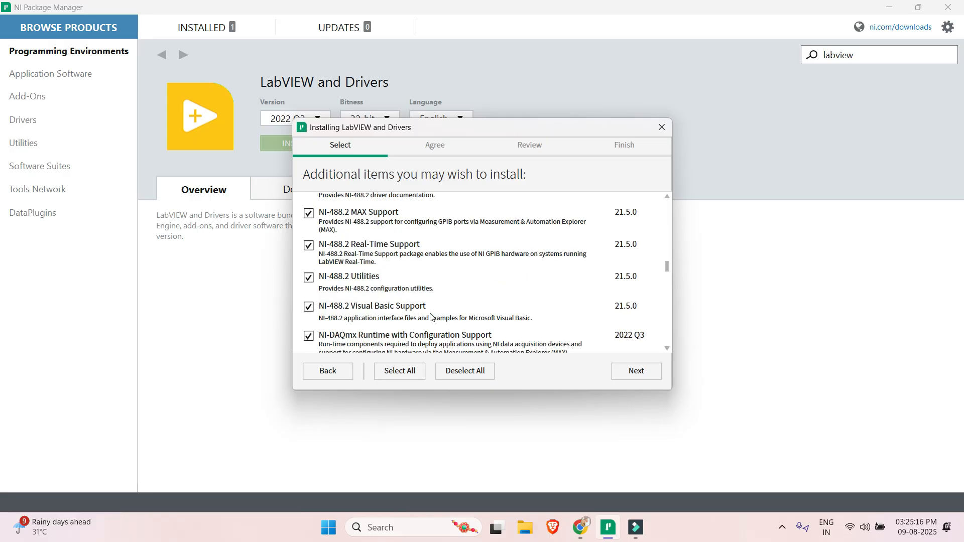
scroll(430, 317, down, 1)
scroll(431, 317, down, 1)
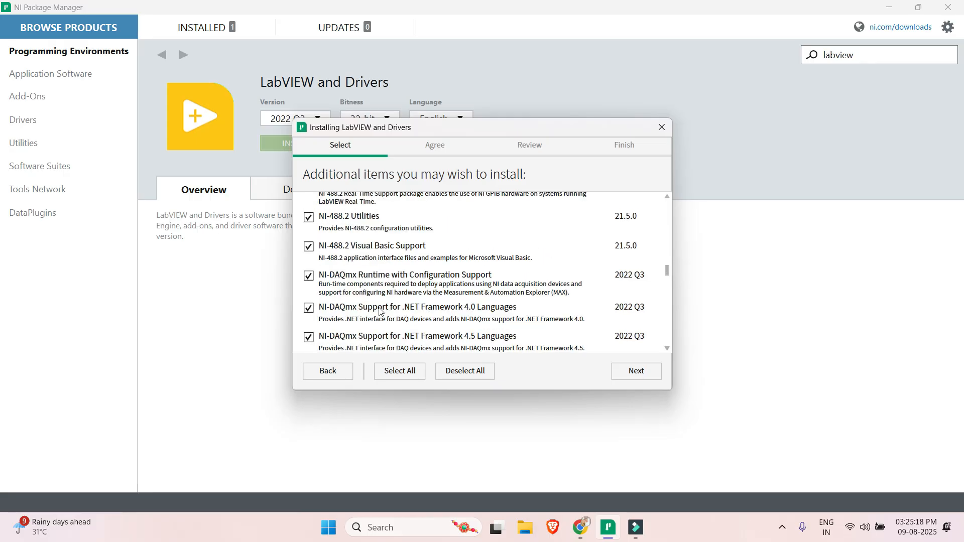
scroll(380, 321, down, 1)
scroll(379, 321, down, 1)
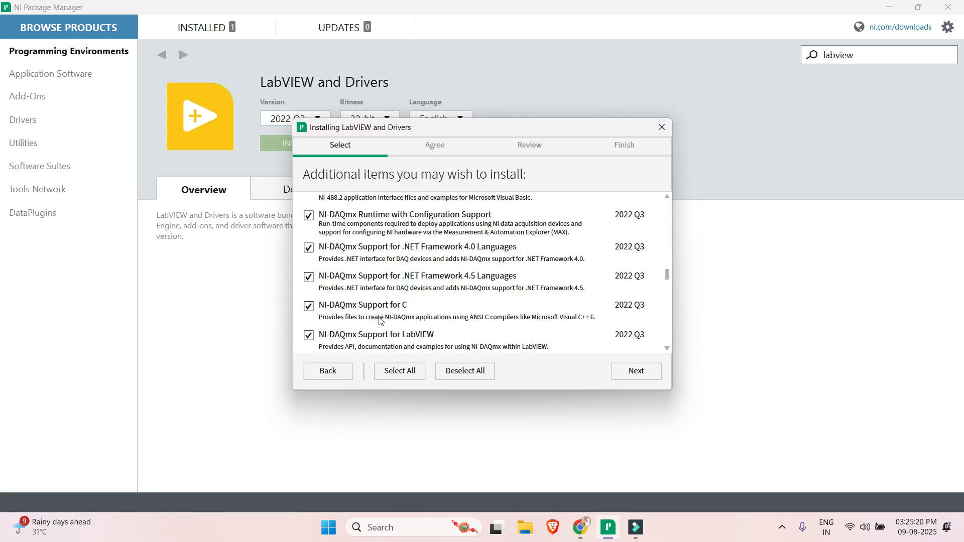
scroll(380, 321, down, 3)
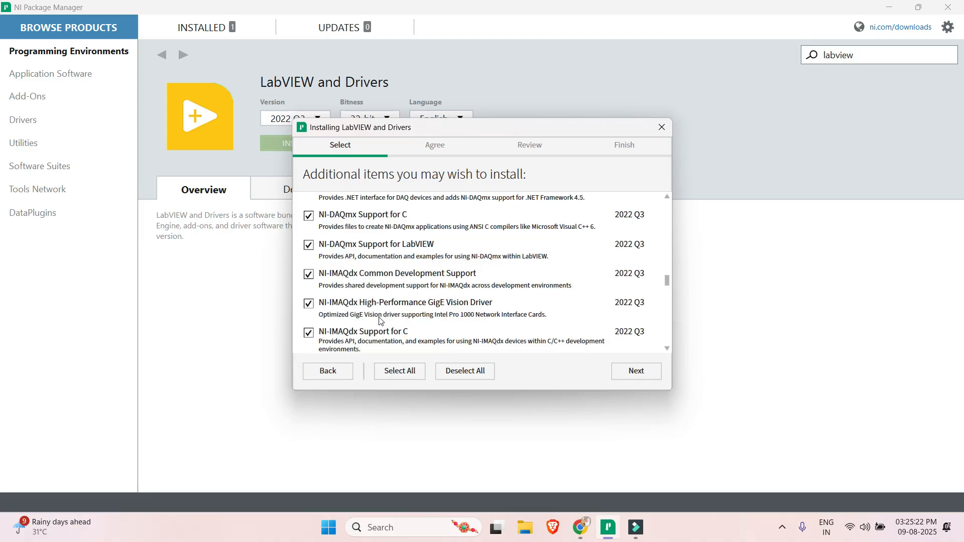
scroll(380, 322, down, 2)
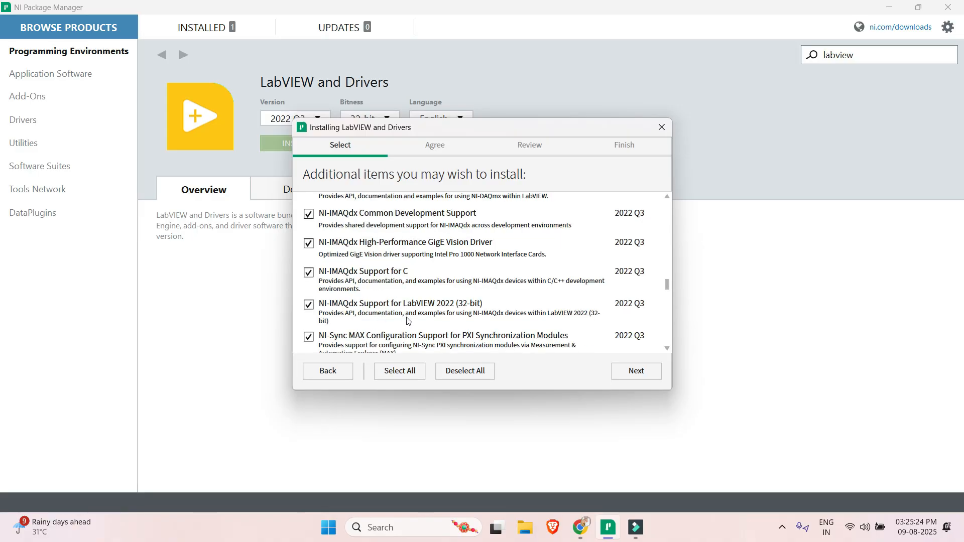
scroll(408, 321, down, 2)
scroll(408, 322, down, 2)
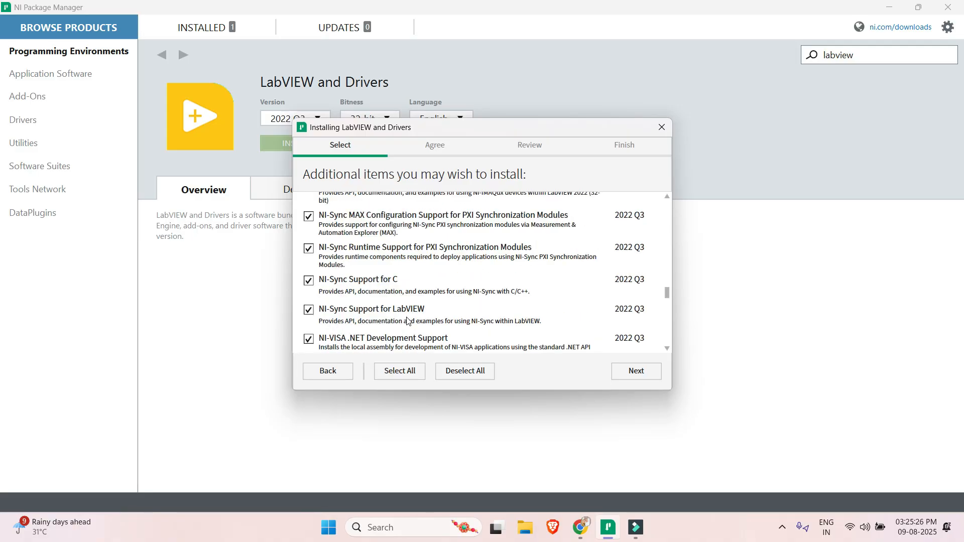
Step: Exclude PXI Platform Services Real-Time Support from the additional items, keeping the NI-VISA entries
scroll(408, 322, down, 3)
scroll(408, 322, down, 4)
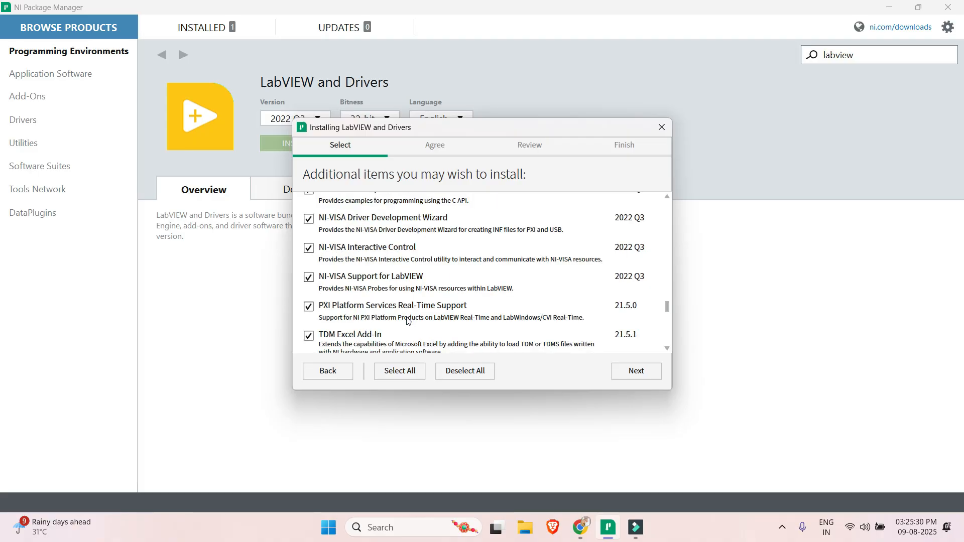
click(309, 306)
Step: Check the remaining additional items through NI-VISA Server, keep their selections as they are, and proceed to the license agreements
scroll(348, 322, down, 1)
scroll(375, 324, down, 1)
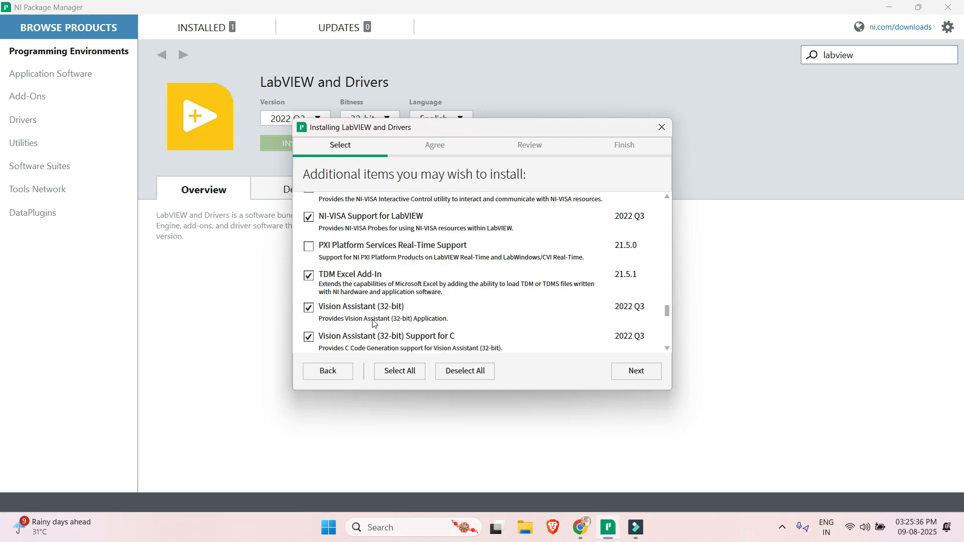
scroll(374, 325, down, 1)
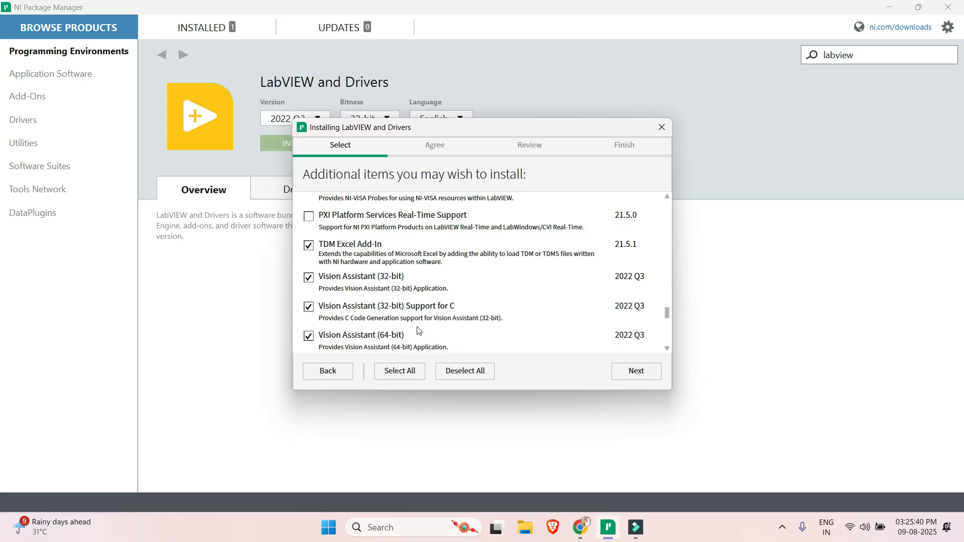
scroll(396, 339, down, 3)
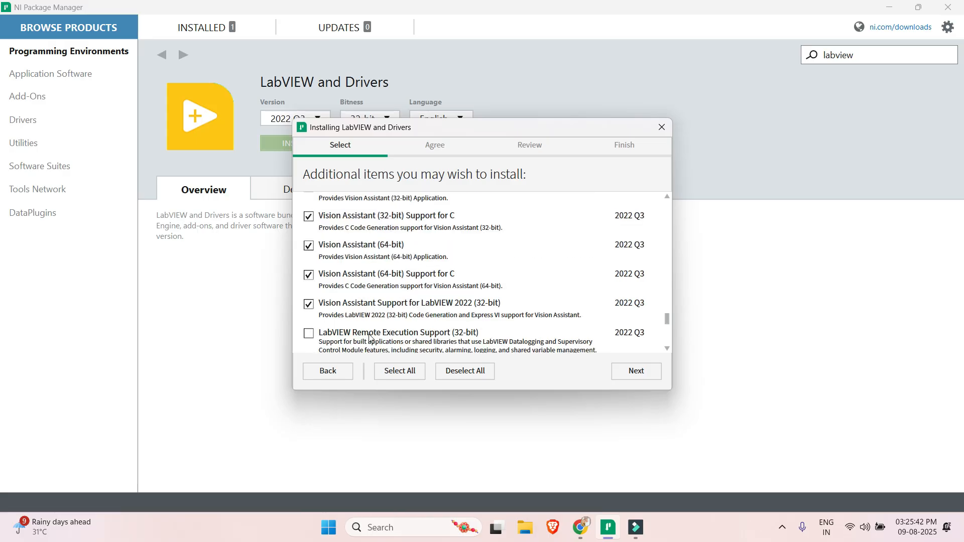
scroll(369, 338, down, 5)
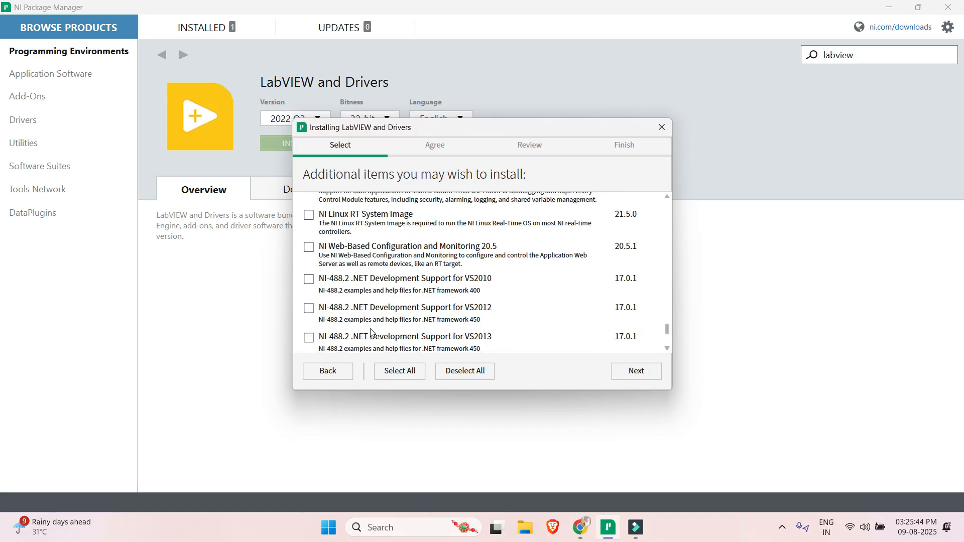
scroll(370, 332, down, 3)
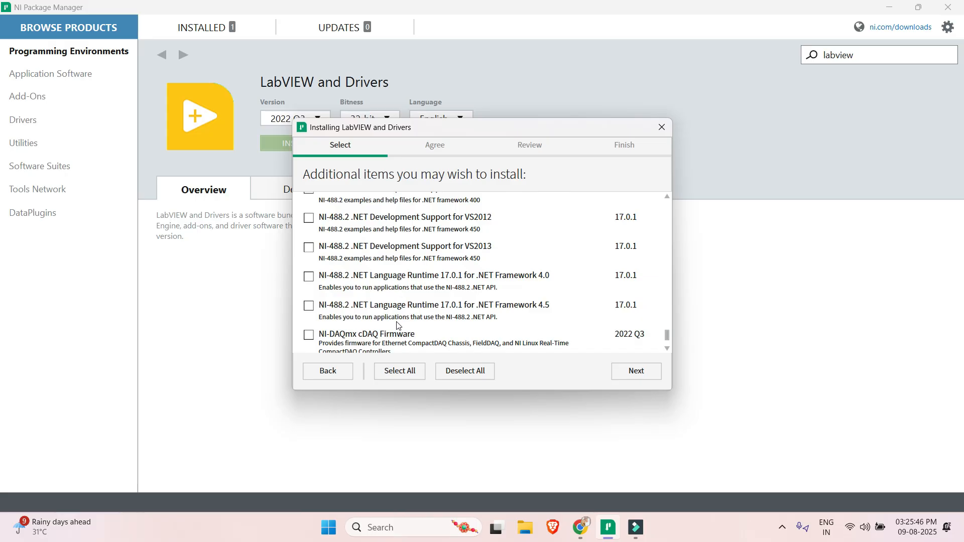
scroll(397, 325, down, 1)
scroll(364, 345, down, 1)
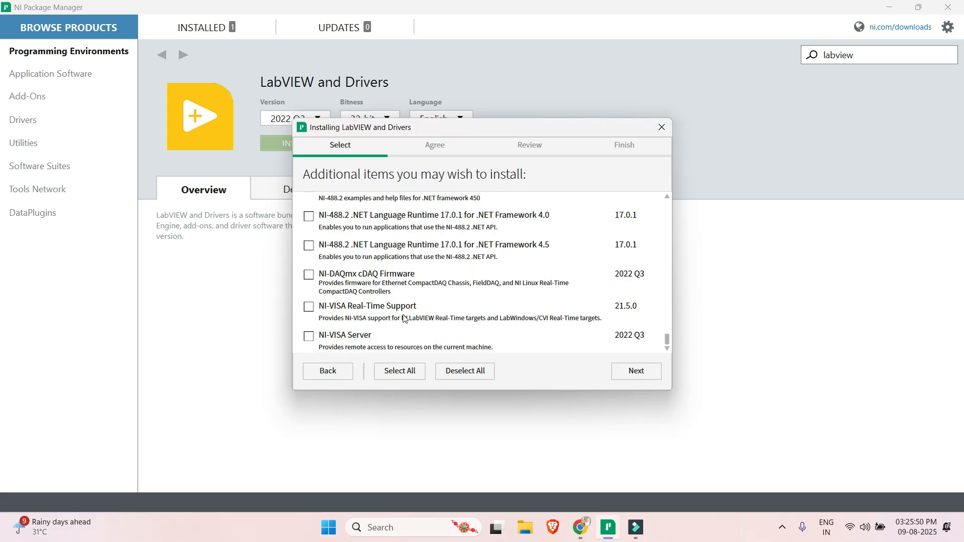
scroll(360, 337, down, 1)
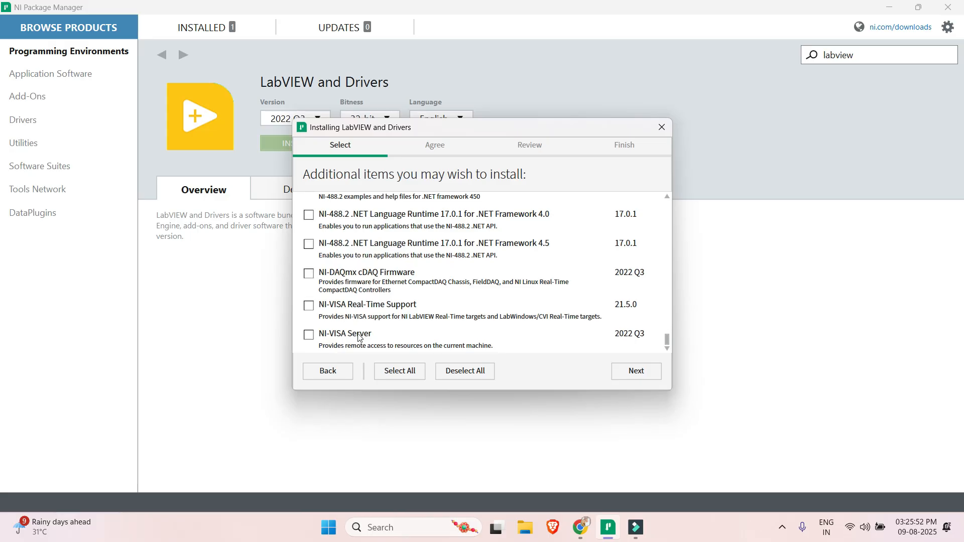
click(636, 371)
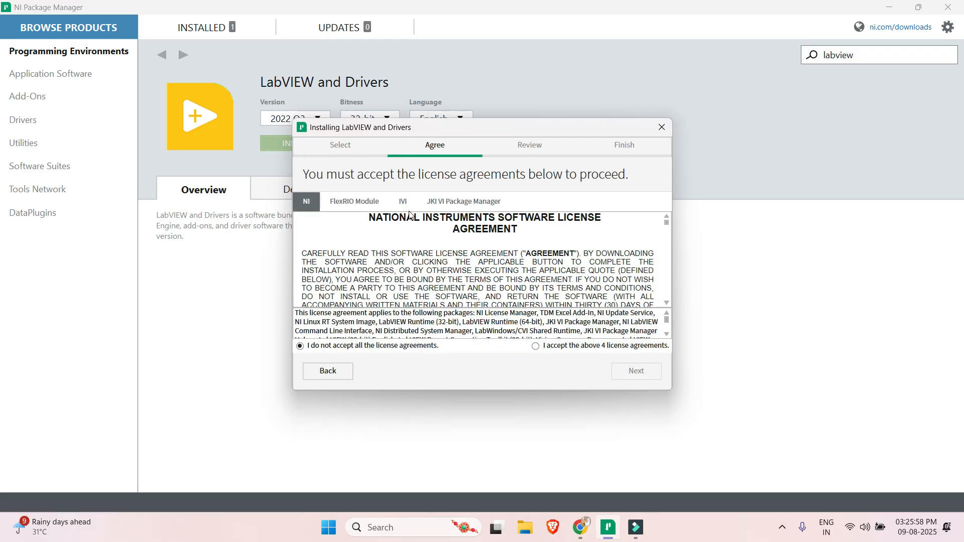
Step: Accept the four license agreements and proceed to the information about the products to be installed
click(535, 346)
scroll(630, 277, down, 6)
scroll(629, 277, down, 3)
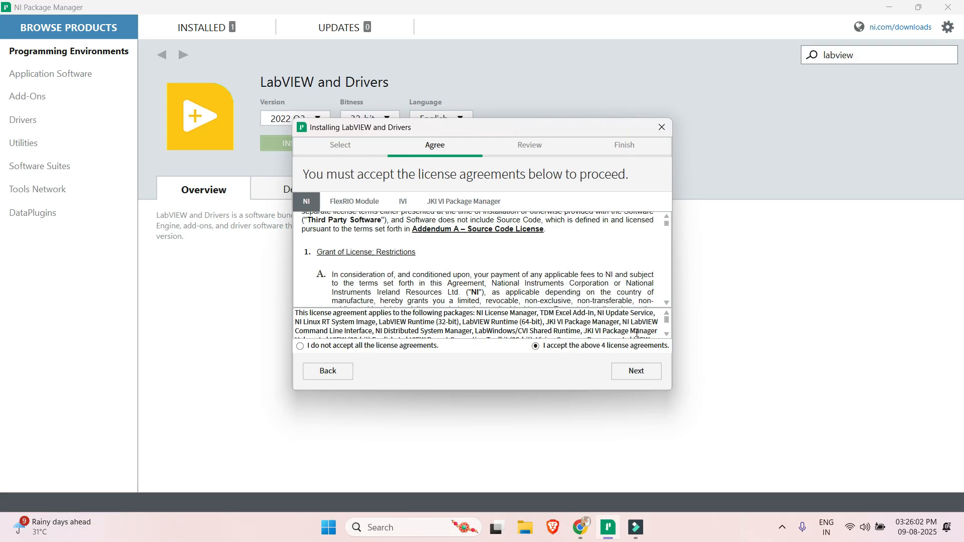
click(639, 368)
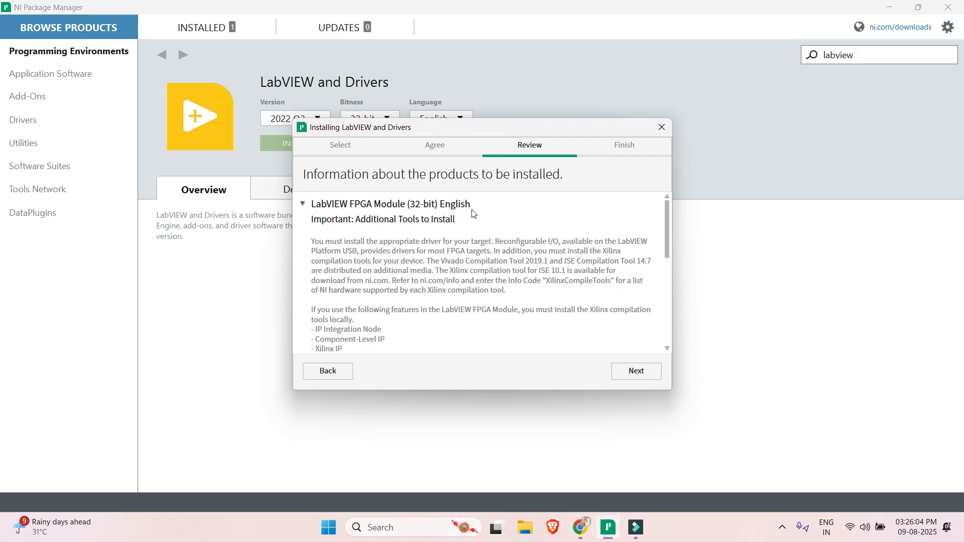
Step: Review the product notes for the FPGA Module, GigE Vision Driver and NI-TSU Driver, and continue to the Windows fast startup page
scroll(590, 291, down, 4)
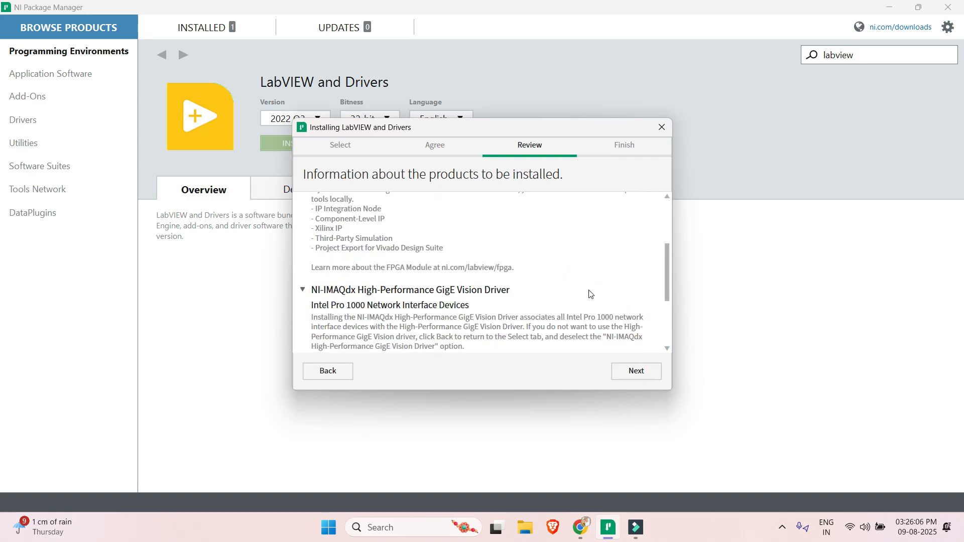
scroll(591, 291, down, 3)
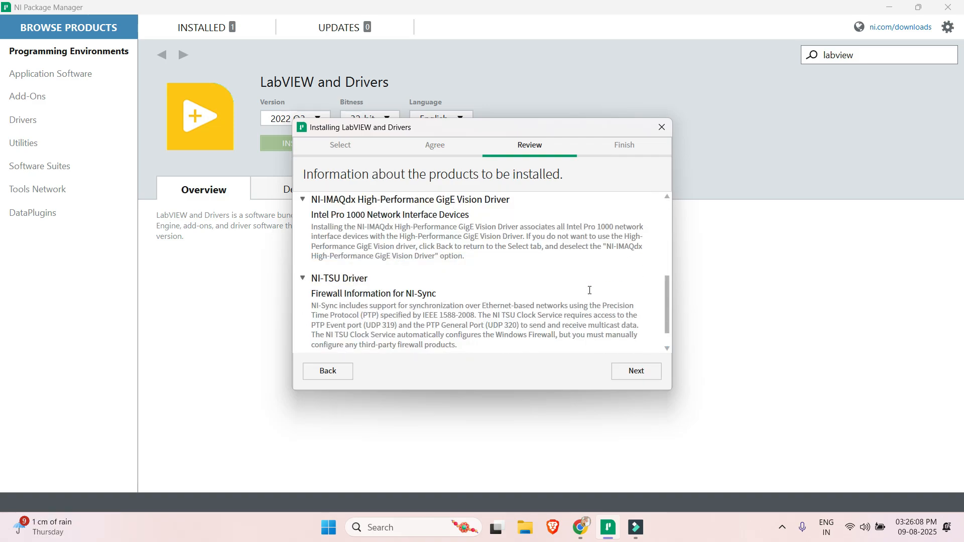
scroll(590, 290, up, 4)
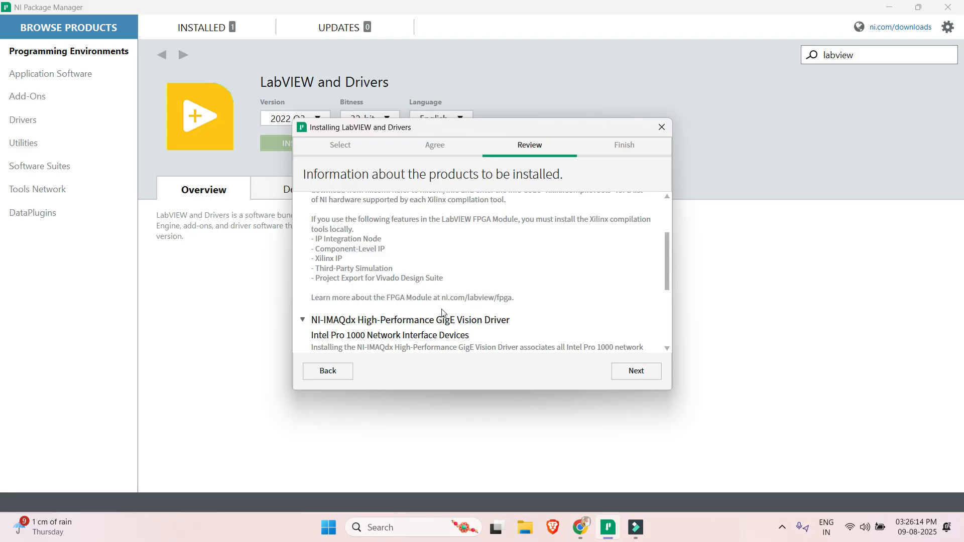
scroll(410, 328, down, 5)
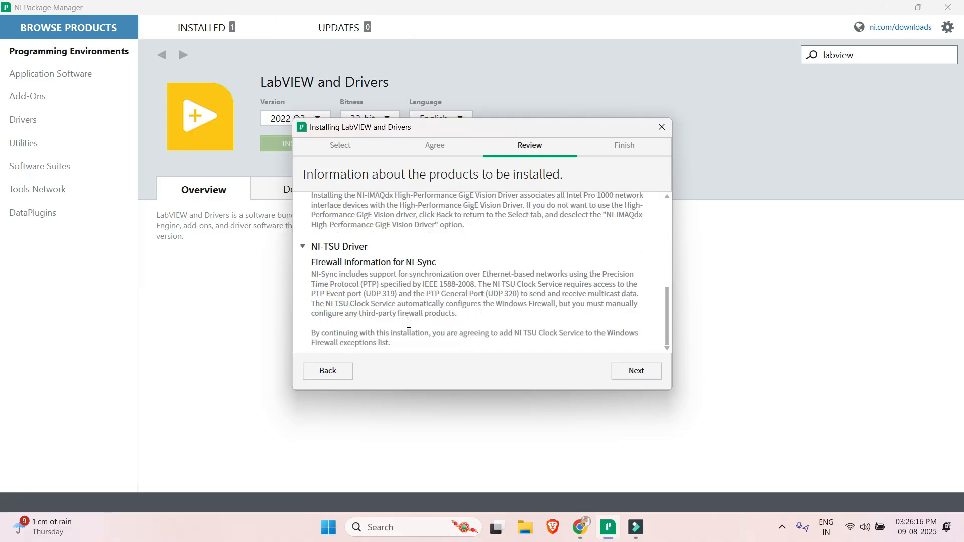
click(620, 374)
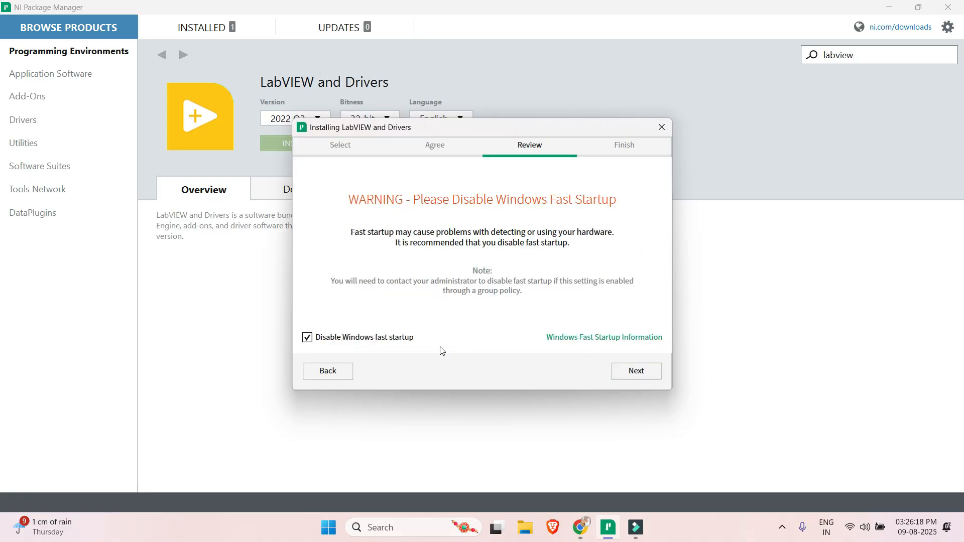
Step: Toggle the Disable Windows fast startup option and confirm the installation summary to start installing LabVIEW and its drivers
click(377, 342)
click(634, 373)
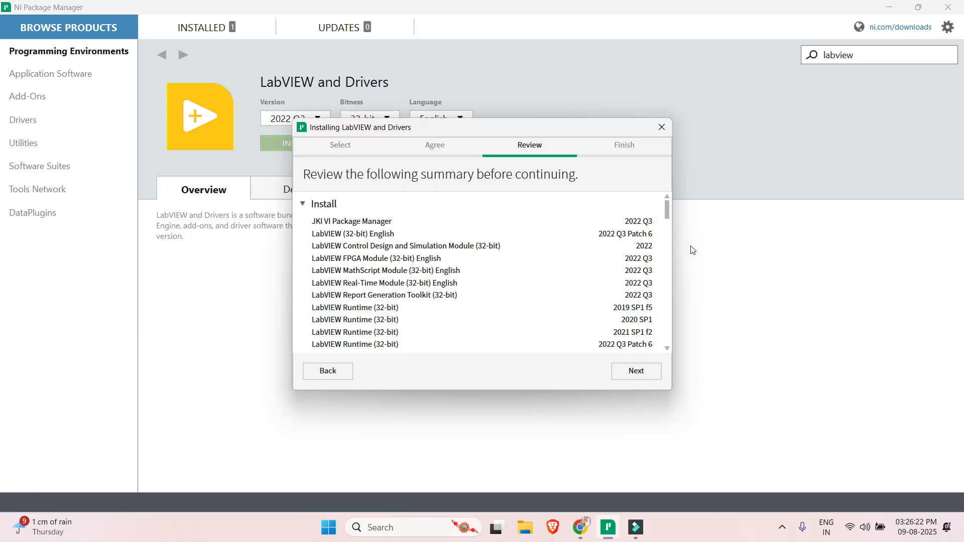
scroll(617, 265, down, 6)
scroll(617, 261, down, 10)
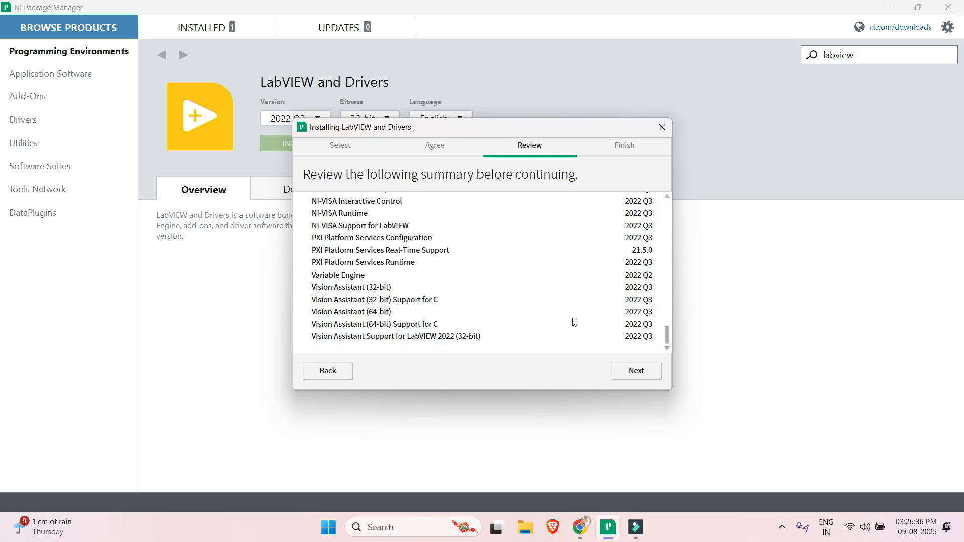
click(620, 372)
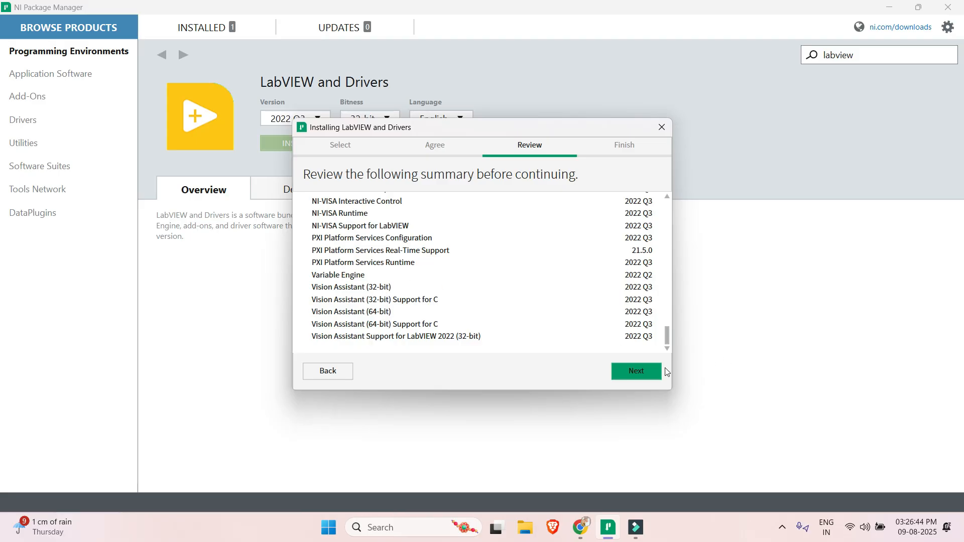
click(624, 371)
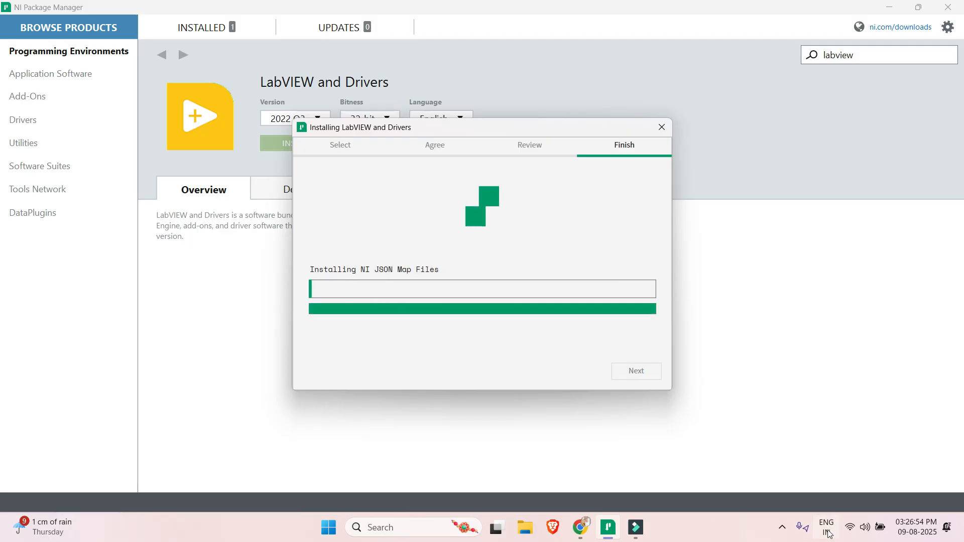
click(782, 531)
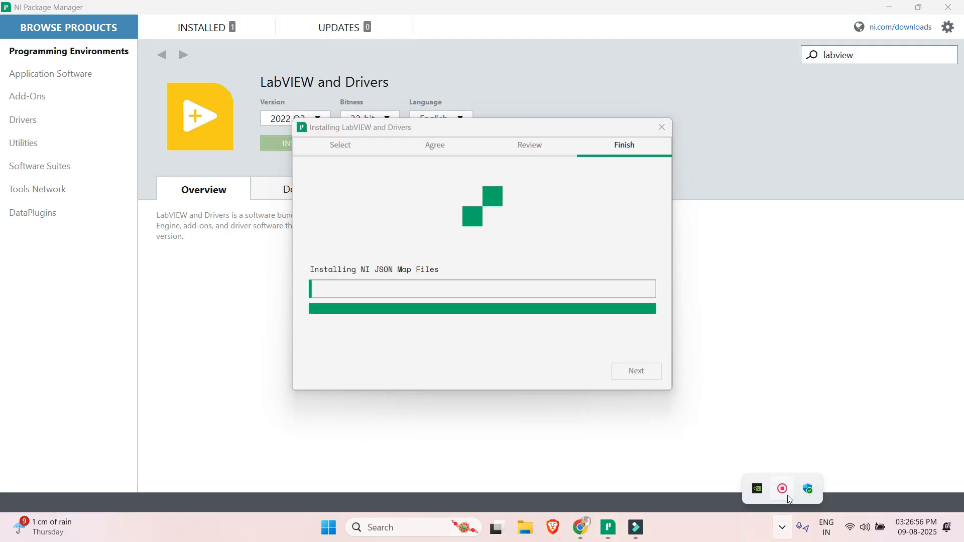
click(782, 488)
click(825, 511)
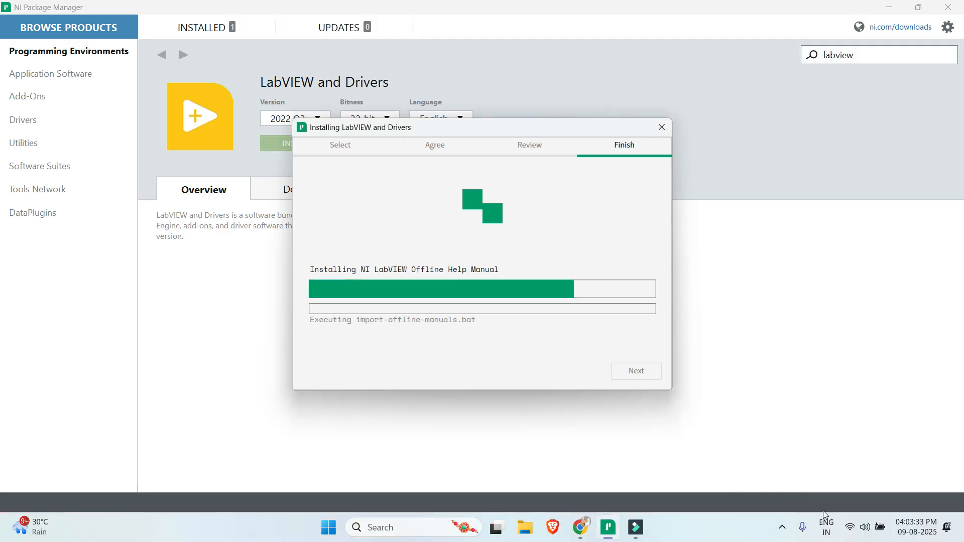
click(782, 527)
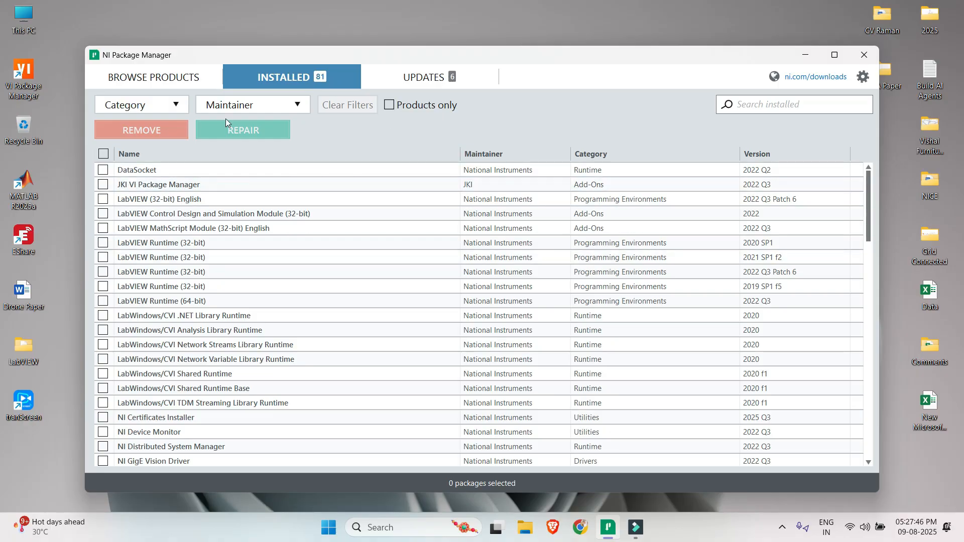
Step: Look through the list of installed packages and close NI Package Manager
scroll(325, 213, down, 6)
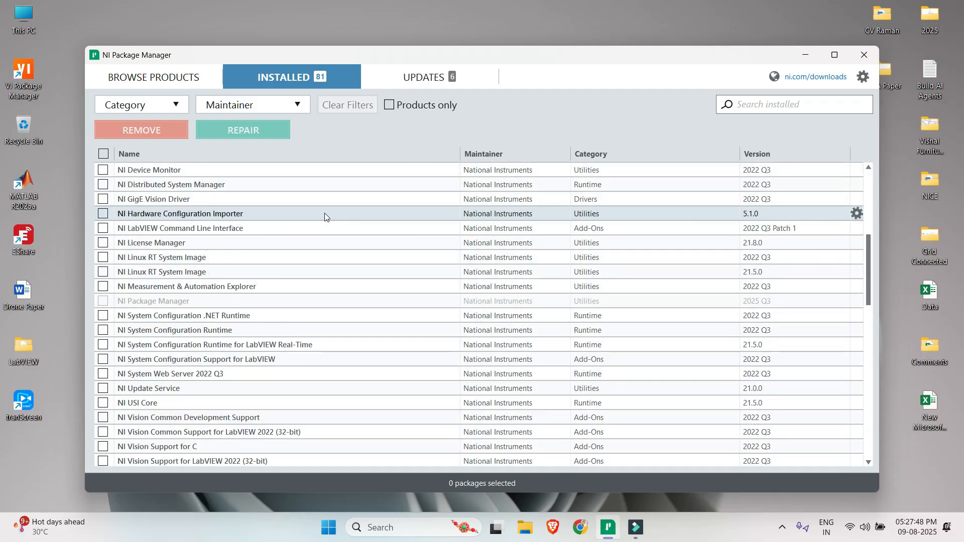
scroll(324, 213, down, 3)
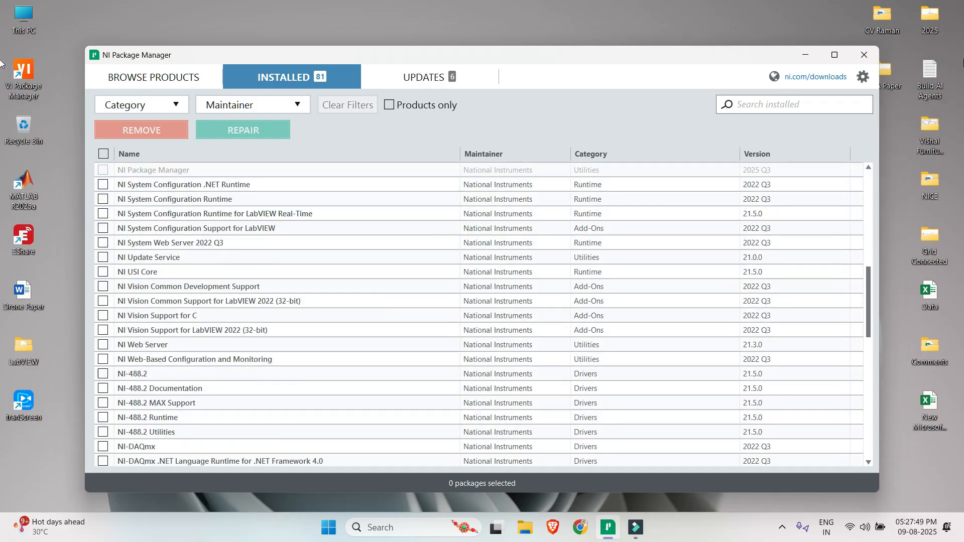
click(862, 56)
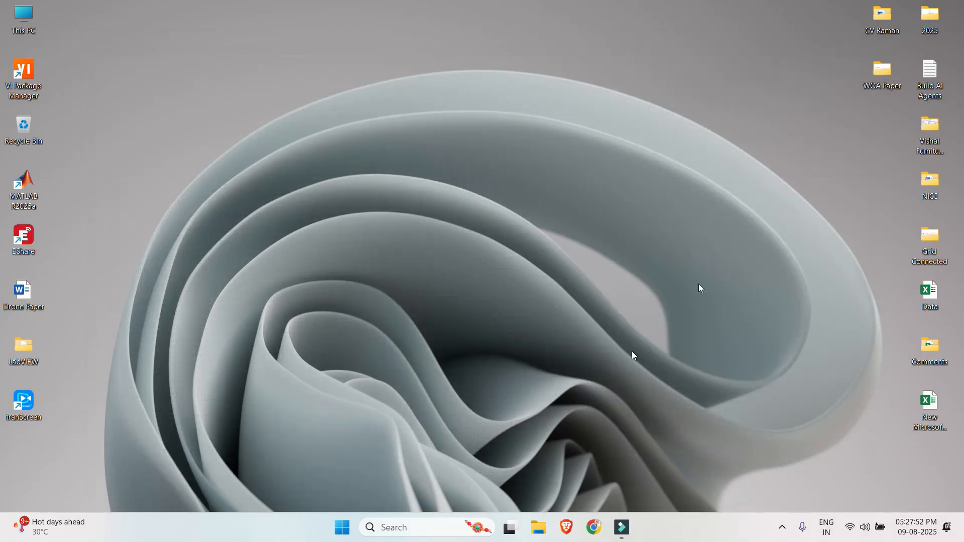
Step: Search Windows for "lab", launch NI LabVIEW 2022 Q3 (32-bit) and cancel its activation dialog
click(379, 528)
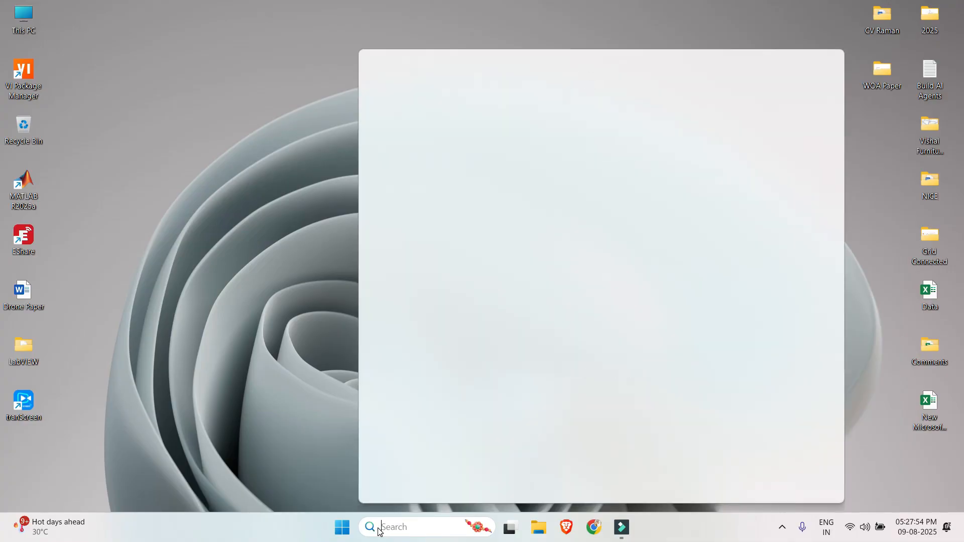
text(lab)
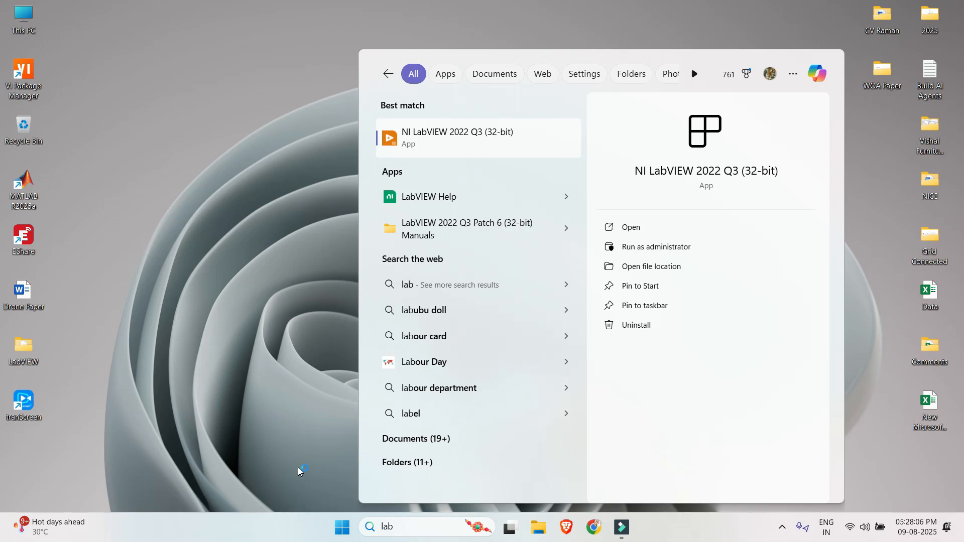
key(Return)
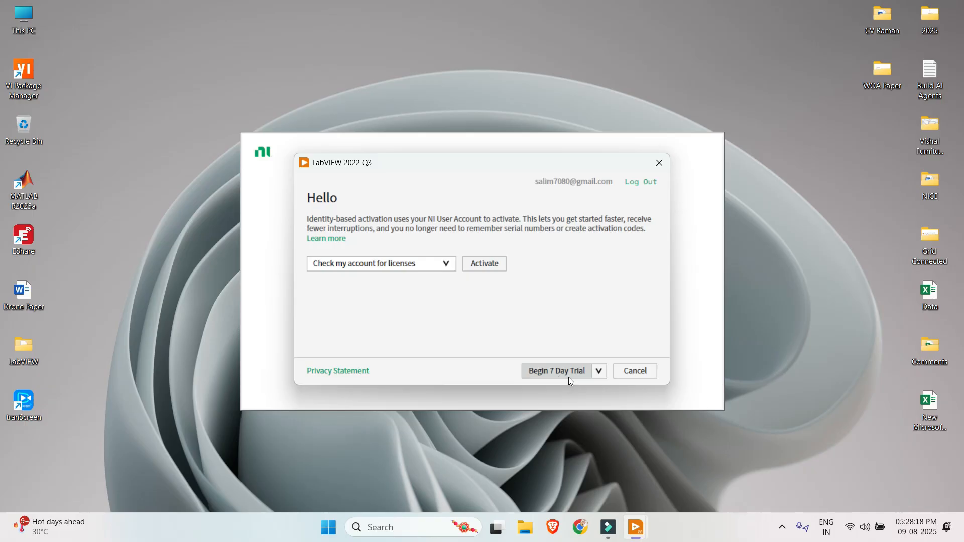
click(635, 374)
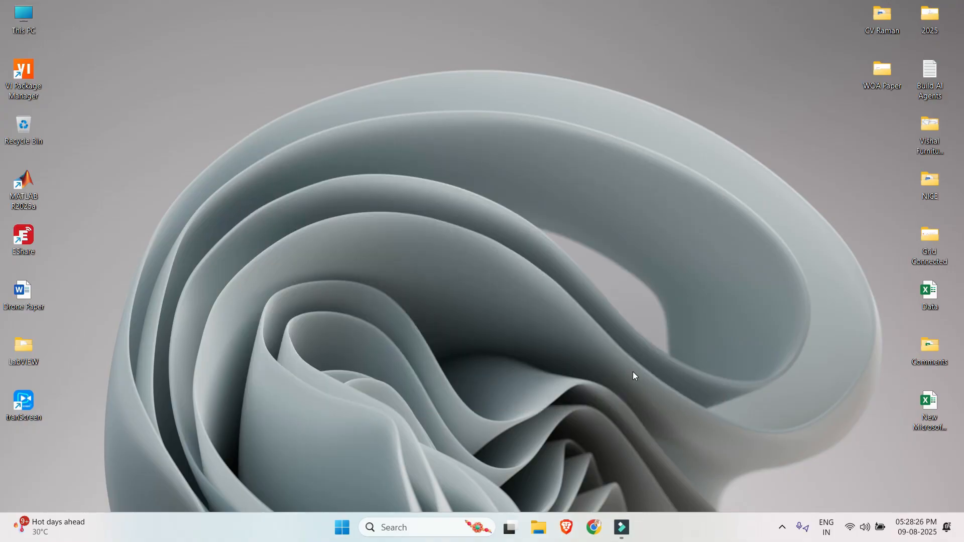
Step: Open the personal folder on New Volume (D:) in File Explorer and run NI License Activator from it
double_click(20, 28)
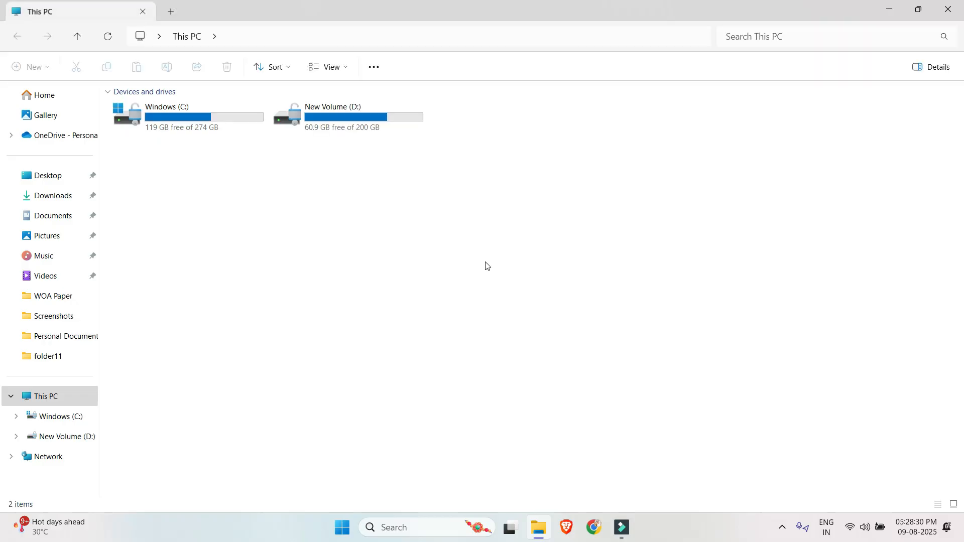
double_click(371, 125)
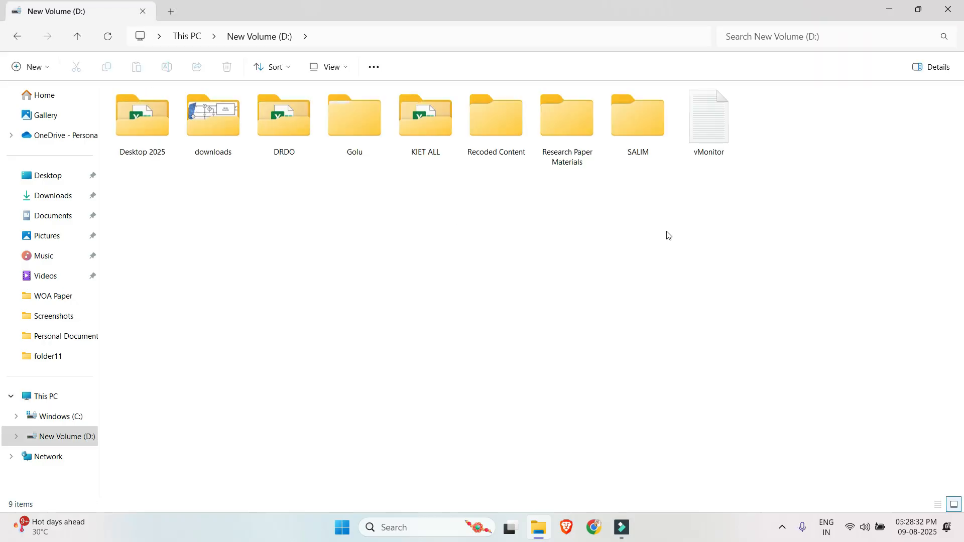
double_click(639, 145)
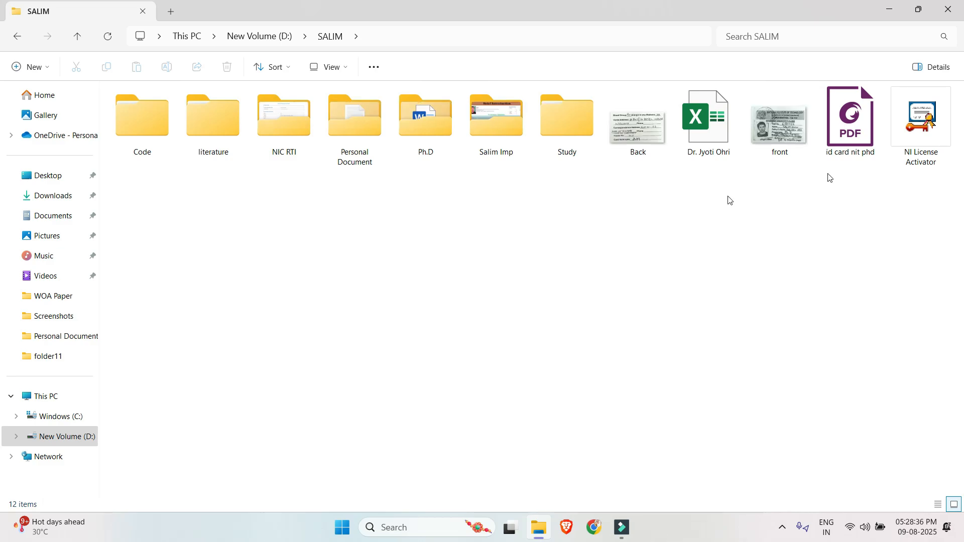
double_click(919, 136)
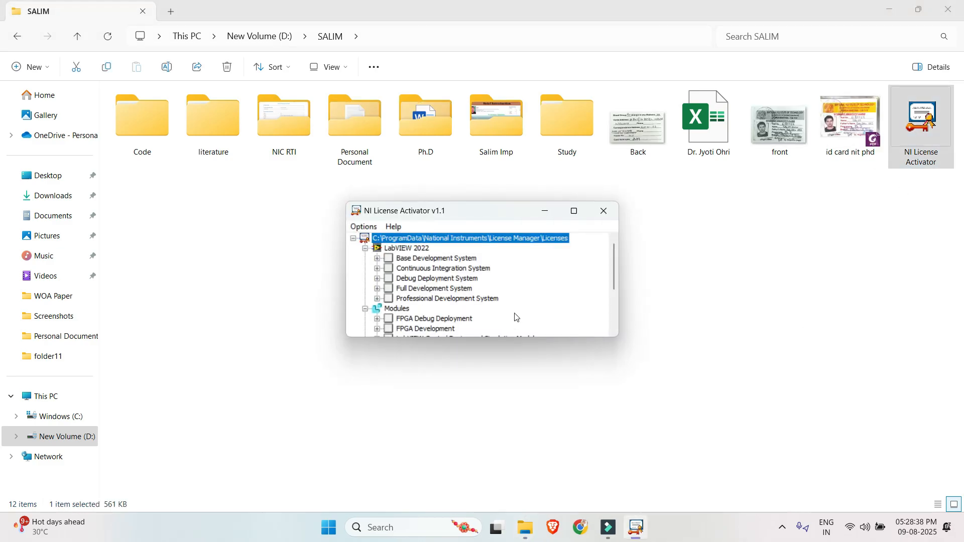
Step: Activate the Base Development, Continuous Integration, Debug Deployment, Full Development and Professional Development systems under LabVIEW 2022
right_click(421, 260)
click(427, 266)
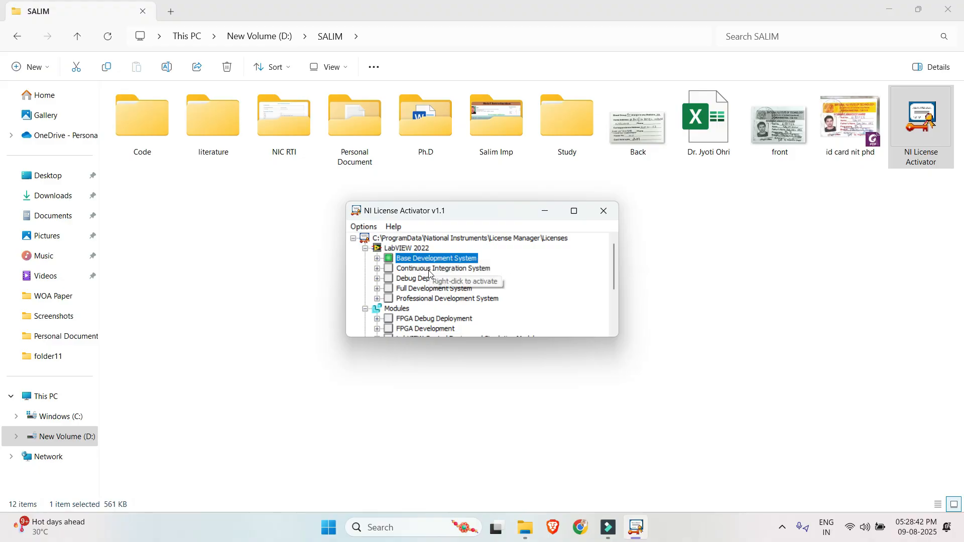
right_click(428, 269)
click(434, 277)
right_click(435, 281)
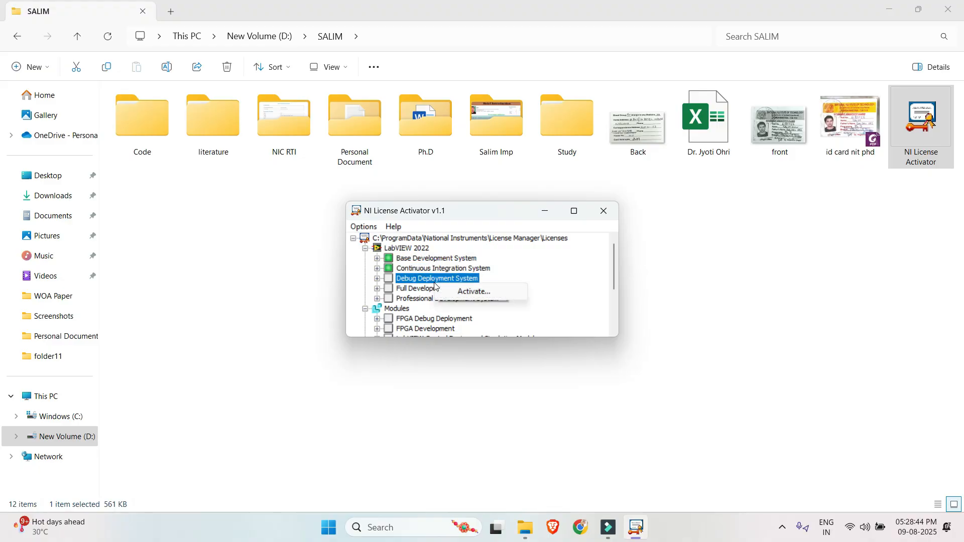
click(441, 294)
right_click(442, 290)
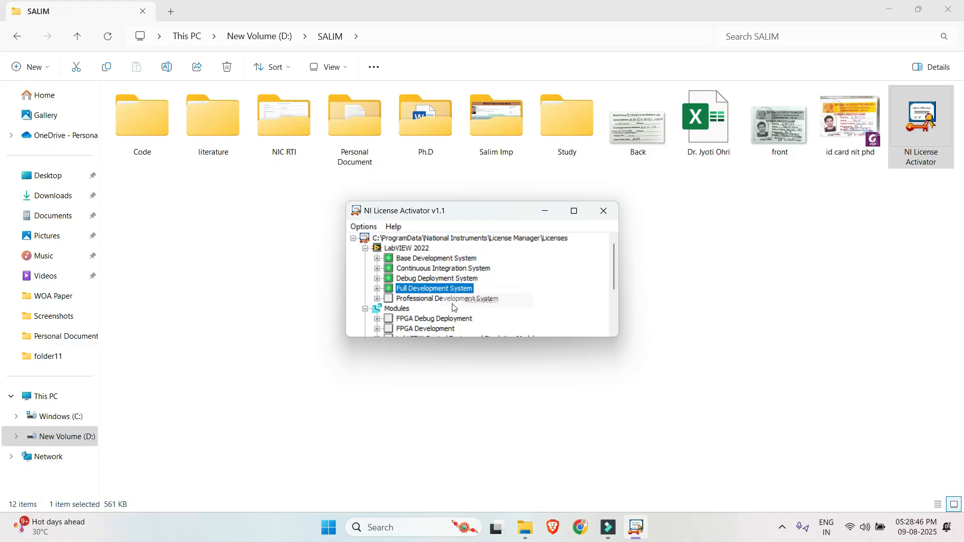
click(454, 297)
click(451, 300)
right_click(452, 301)
click(481, 310)
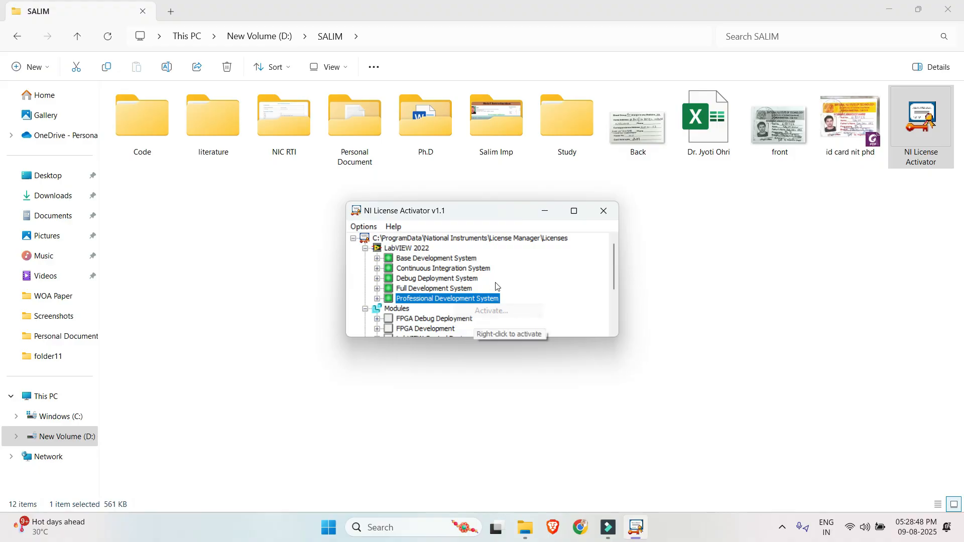
Step: Activate the FPGA Debug Deployment and FPGA Development entries under Modules
scroll(502, 297, down, 1)
right_click(430, 291)
click(474, 291)
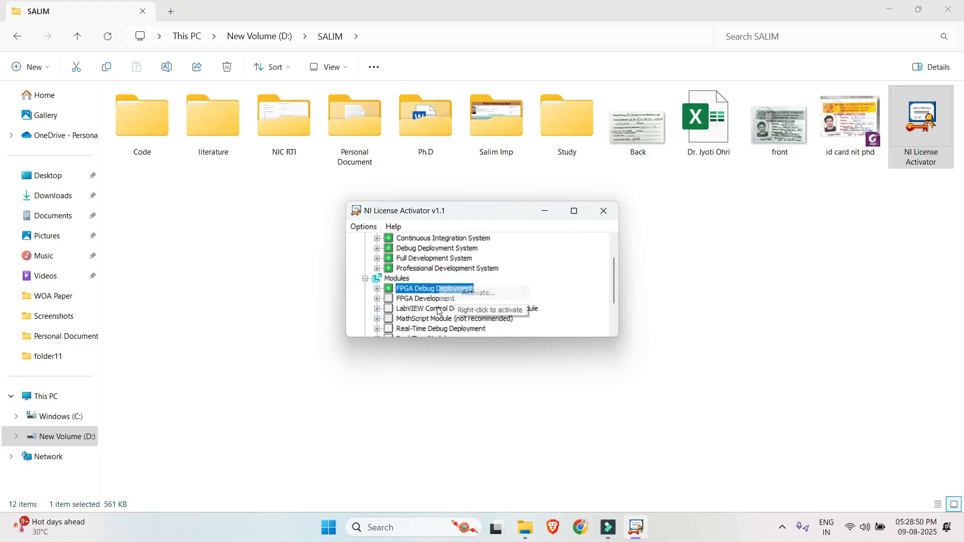
click(436, 299)
right_click(443, 301)
click(455, 310)
Step: Activate the LabVIEW Control Design and Simulation Module and the MathScript Module under Modules
click(452, 308)
right_click(448, 310)
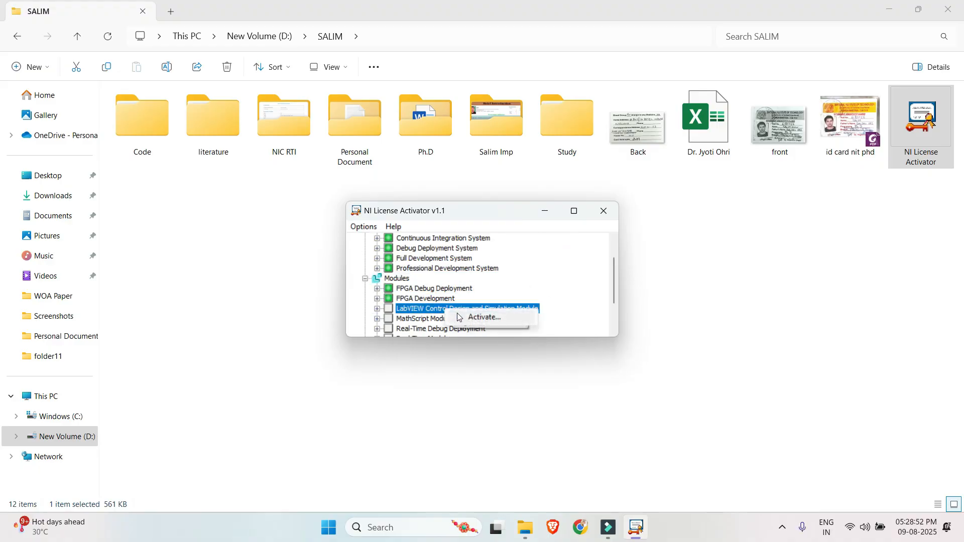
click(469, 316)
click(454, 319)
right_click(453, 320)
click(482, 329)
Step: Activate the Real-Time Debug Deployment and Real-Time Module entries under Modules
scroll(457, 311, down, 1)
click(442, 299)
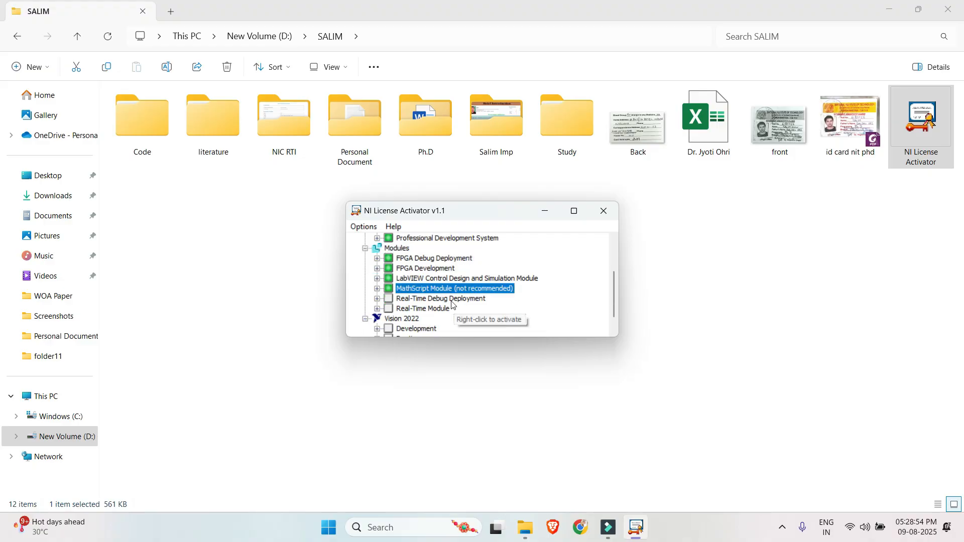
right_click(442, 300)
click(482, 309)
right_click(436, 309)
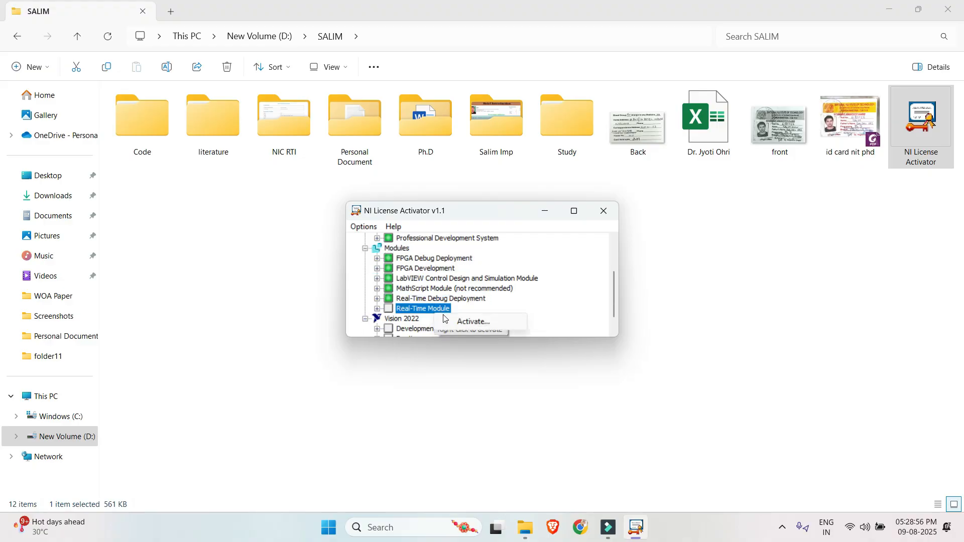
click(462, 322)
Step: Activate the Development, Runtime and Vision Debug entries under Vision 2022
scroll(436, 314, down, 1)
right_click(435, 312)
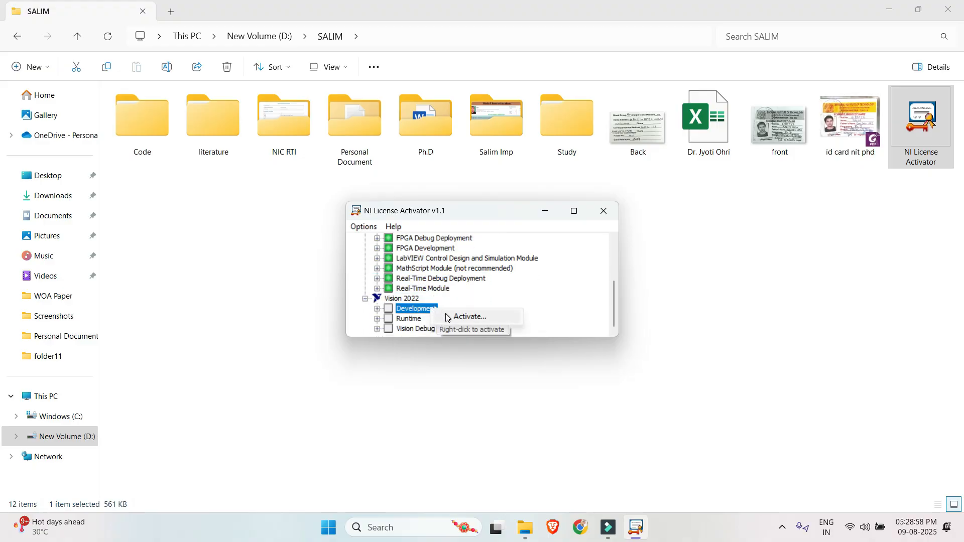
click(467, 317)
right_click(424, 320)
click(437, 330)
right_click(432, 329)
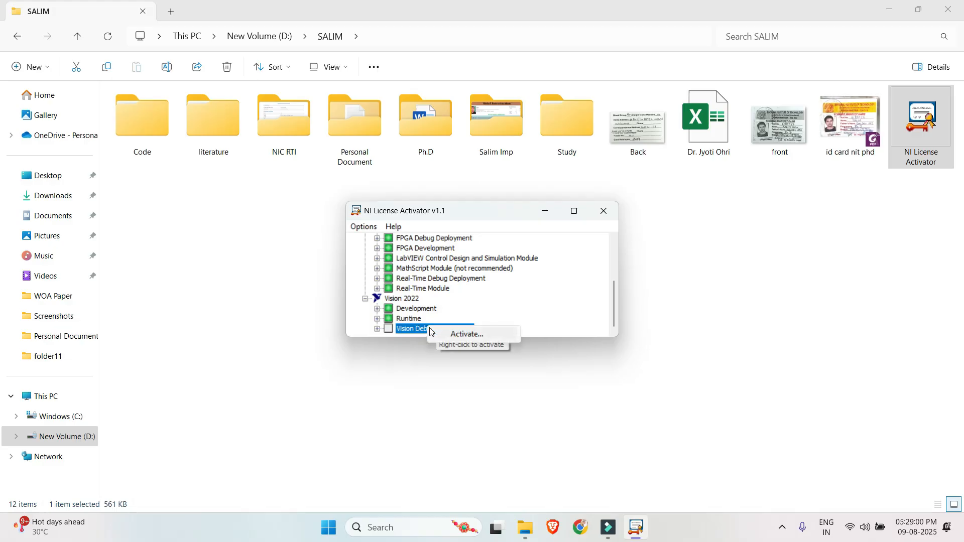
click(454, 331)
Step: Check the status of the listed licenses, and close NI License Activator and File Explorer
scroll(448, 302, up, 3)
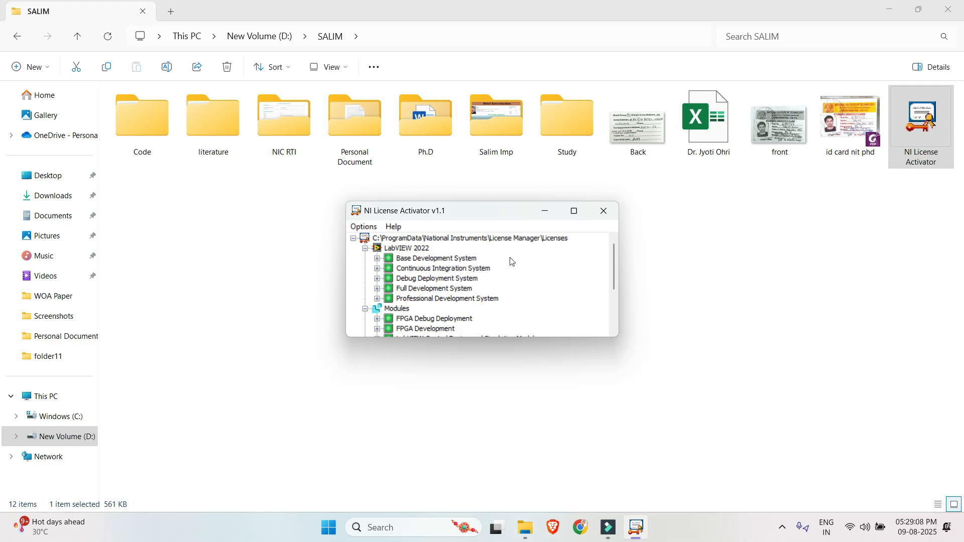
click(603, 211)
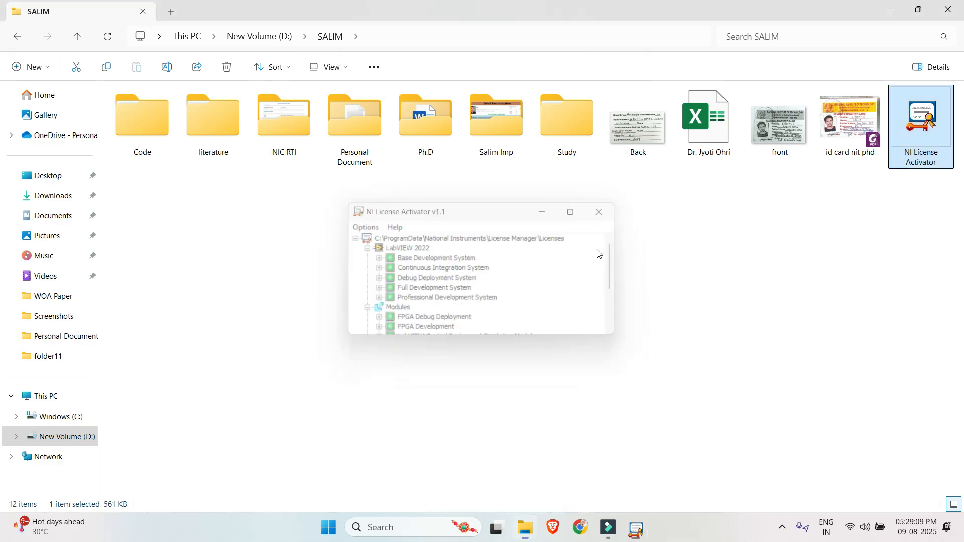
click(948, 10)
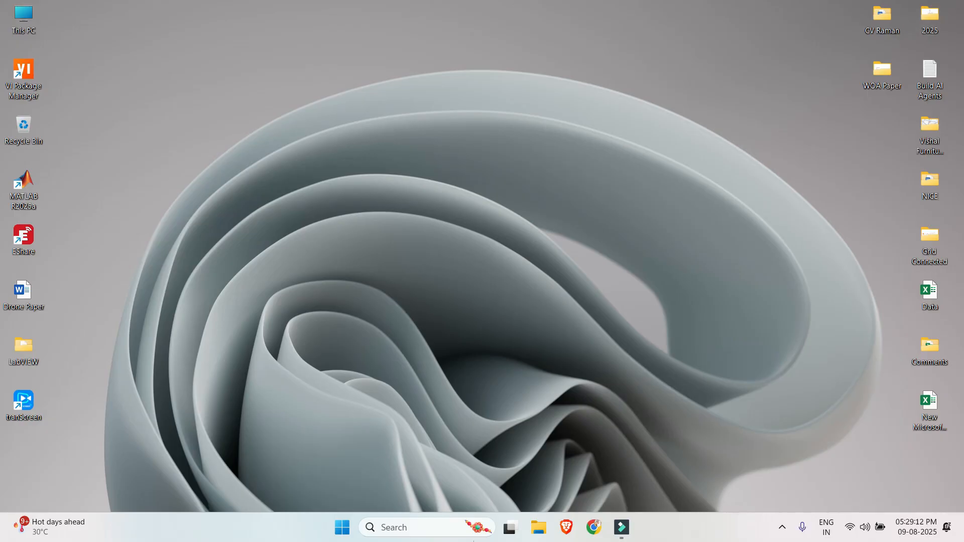
Step: Launch NI LabVIEW 2022 Q3 (32-bit) from the list of all installed apps
click(350, 532)
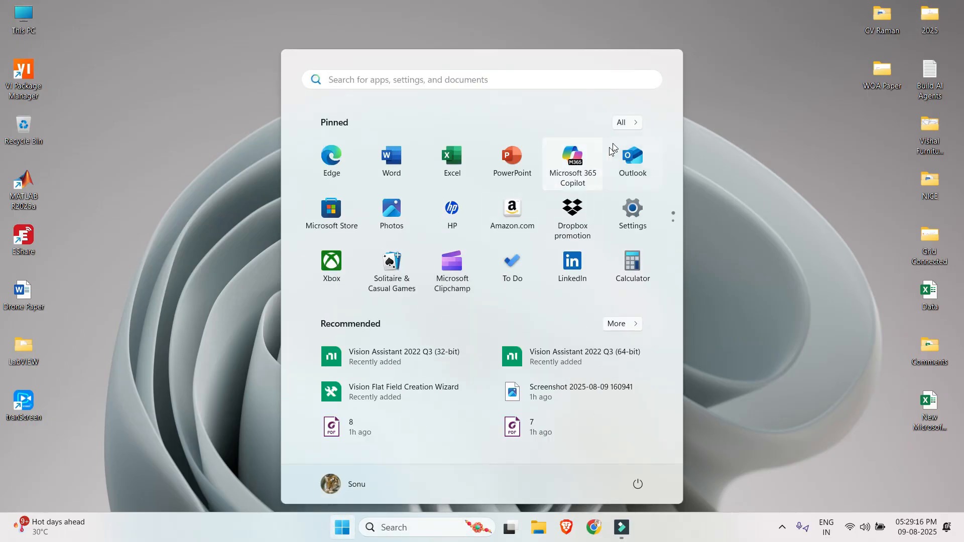
click(626, 124)
scroll(365, 376, down, 12)
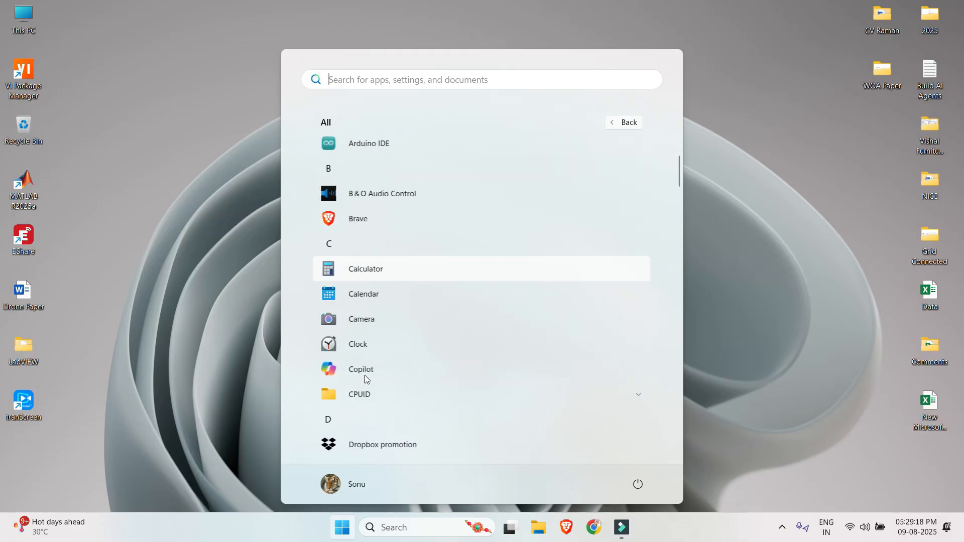
scroll(365, 375, down, 6)
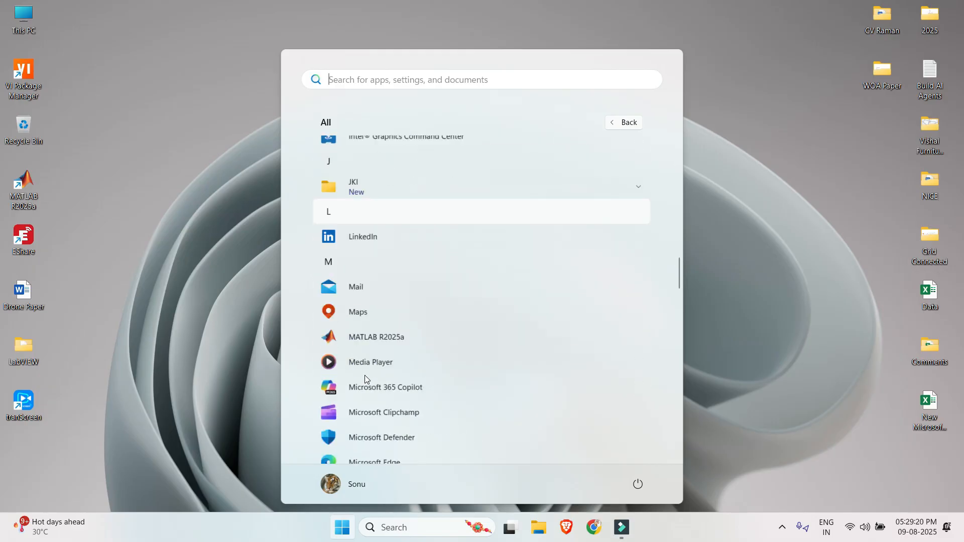
scroll(365, 377, down, 6)
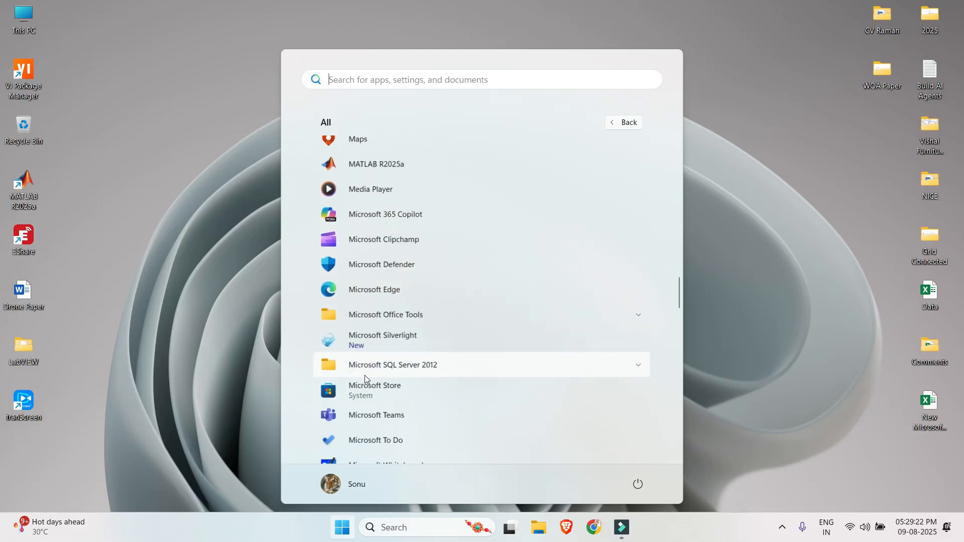
scroll(374, 402, down, 3)
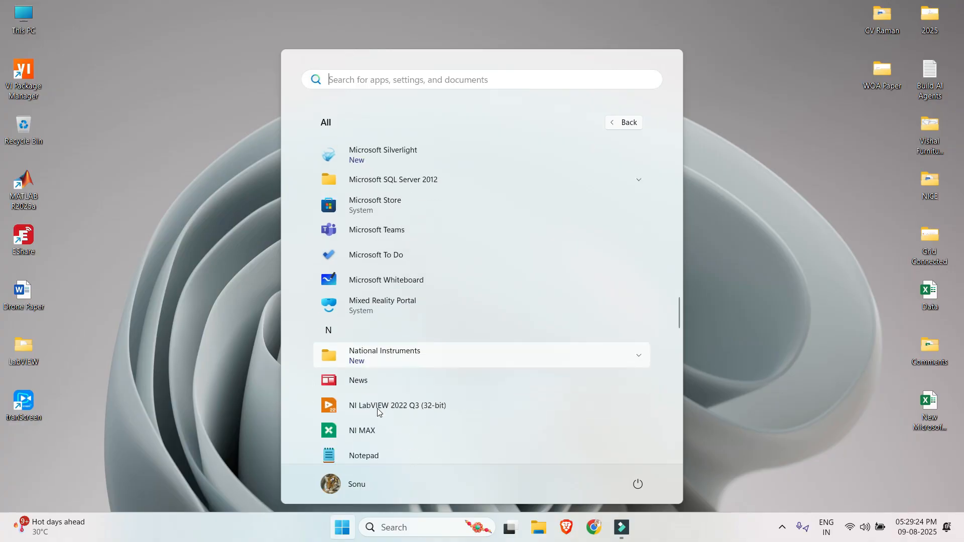
click(382, 359)
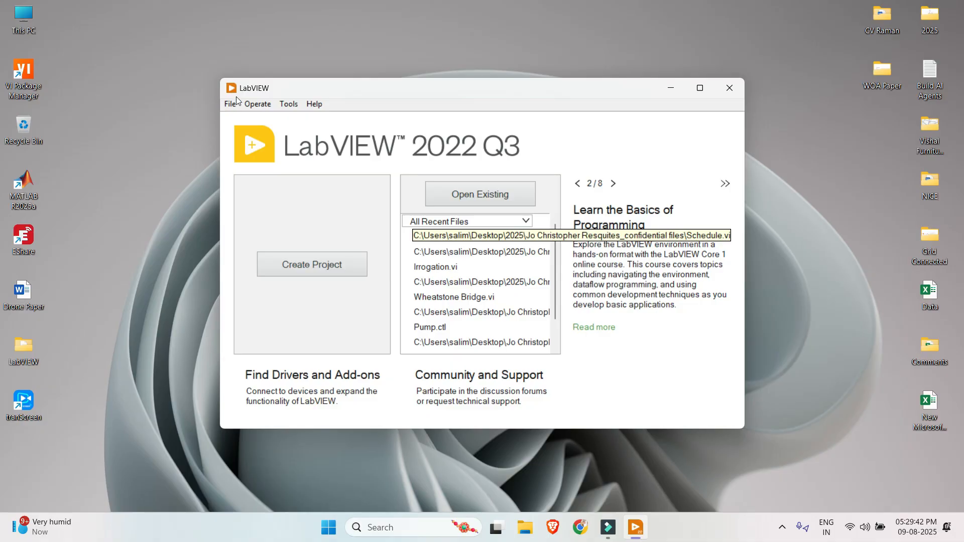
Step: Create a new blank VI and tile its front panel and block diagram side by side
click(234, 104)
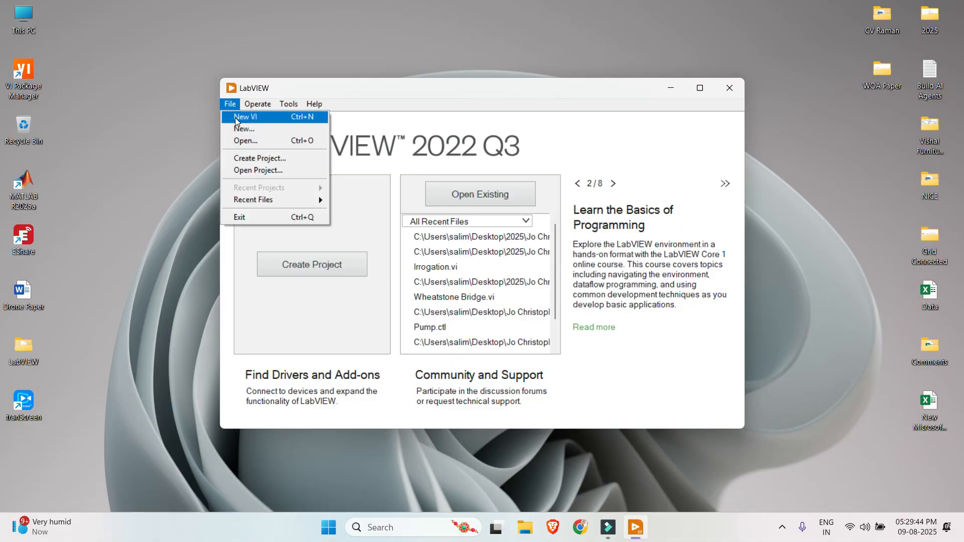
click(234, 117)
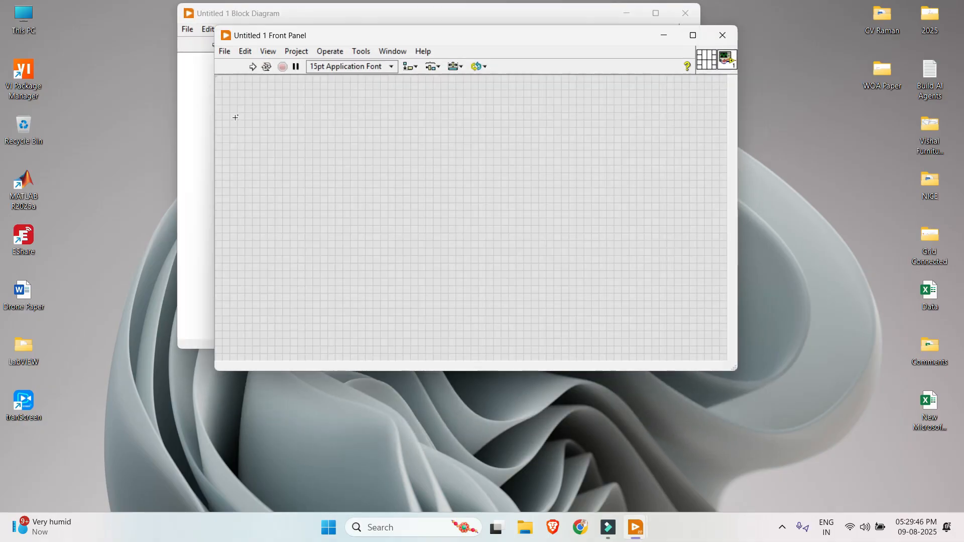
key(ctrl+t)
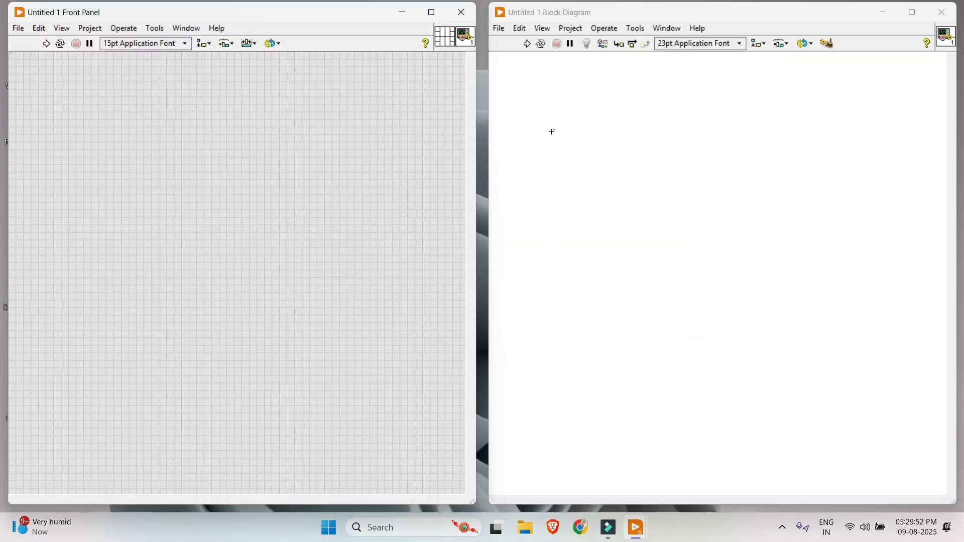
Step: Examine the block diagram's Control & Simulation, Connectivity, Mathematics, and Vision and Motion function palettes, including Fuzzy Logic, MATLAB and Machine Vision
right_click(572, 129)
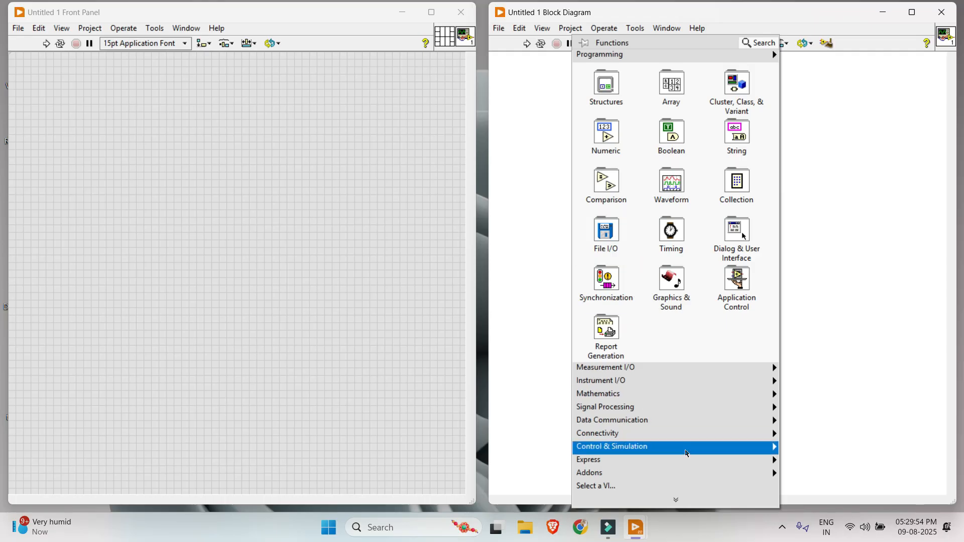
mouse_move(685, 447)
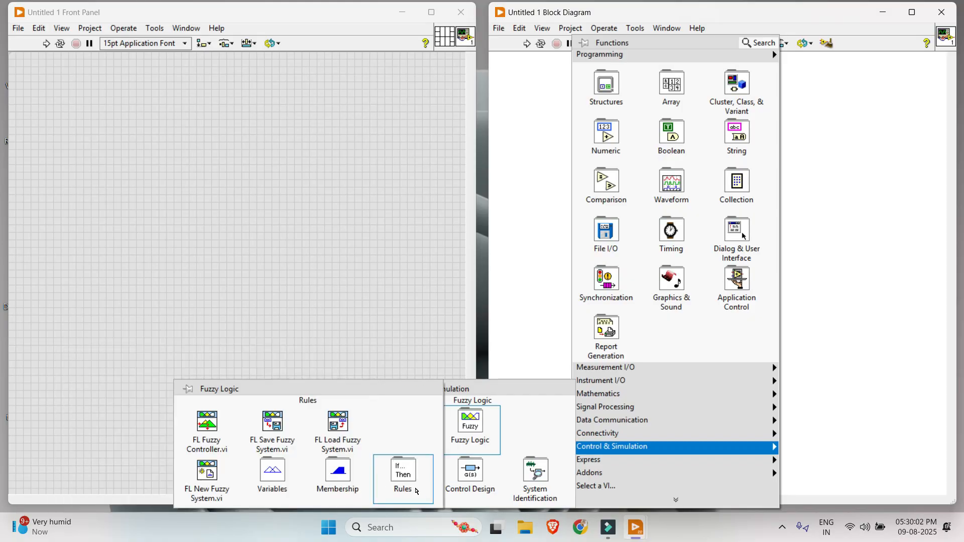
mouse_move(533, 480)
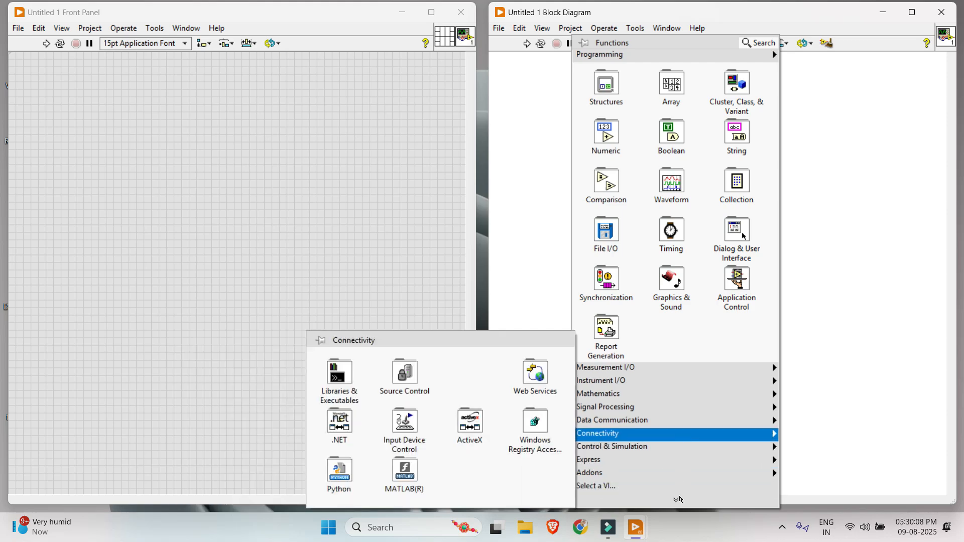
click(679, 500)
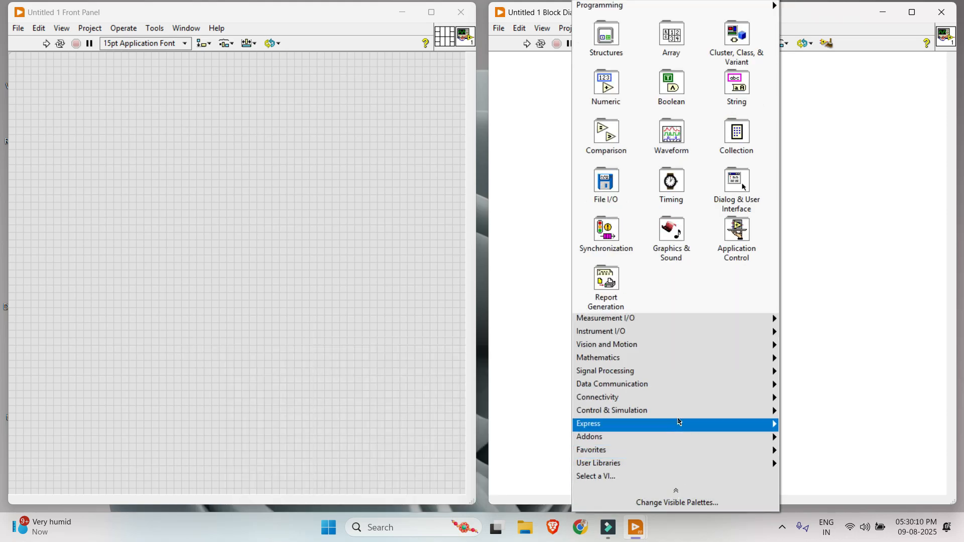
mouse_move(691, 399)
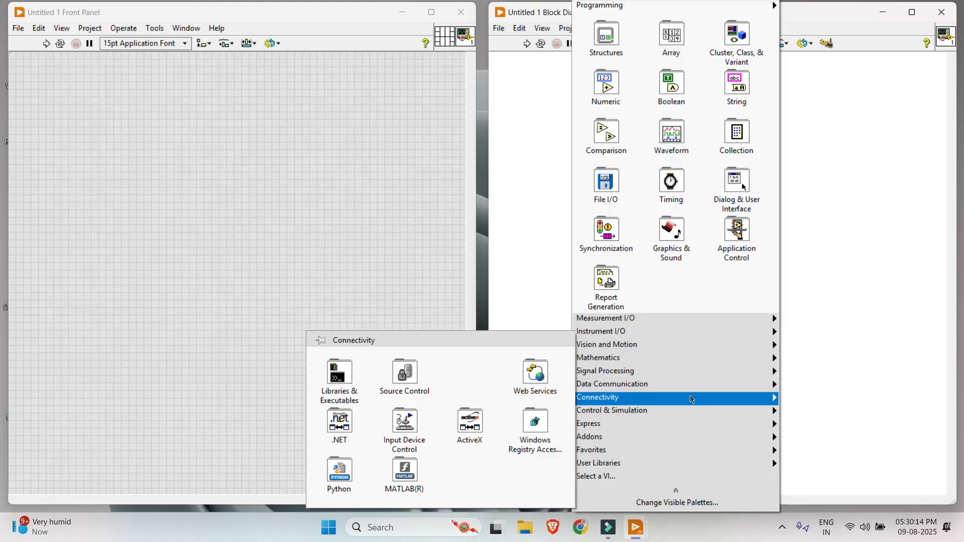
mouse_move(420, 494)
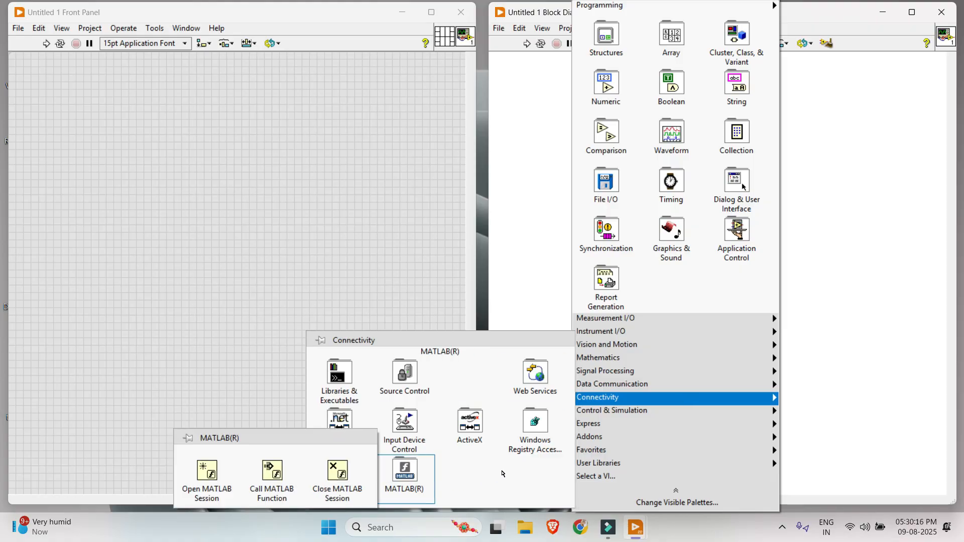
mouse_move(606, 388)
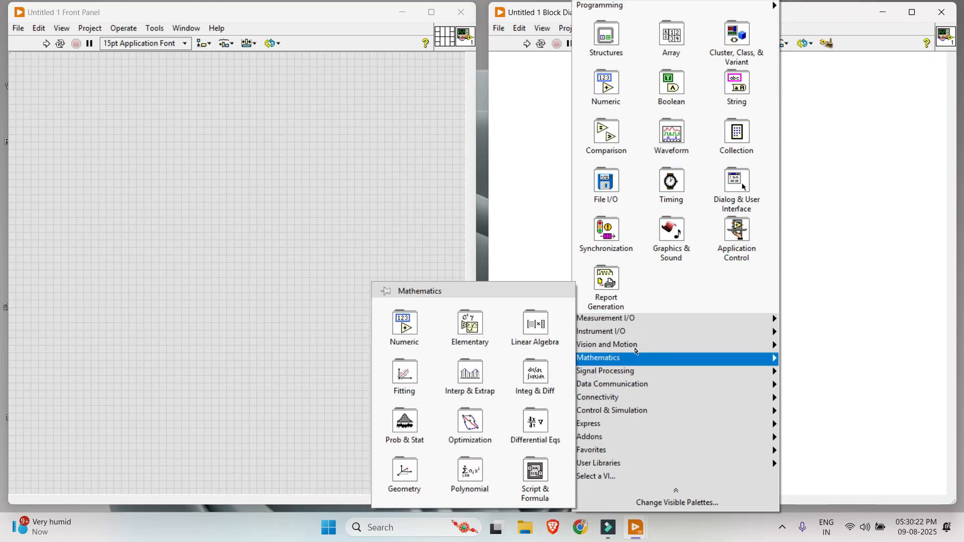
mouse_move(637, 349)
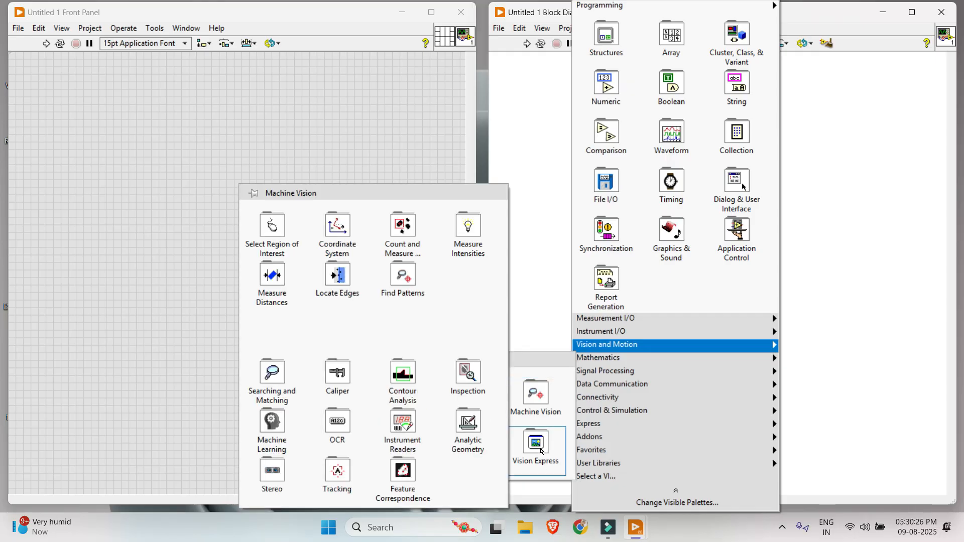
mouse_move(542, 451)
Step: Place a DAQ Assistant from the NI DAQmx functions on the block diagram and cancel its new task setup
mouse_move(618, 337)
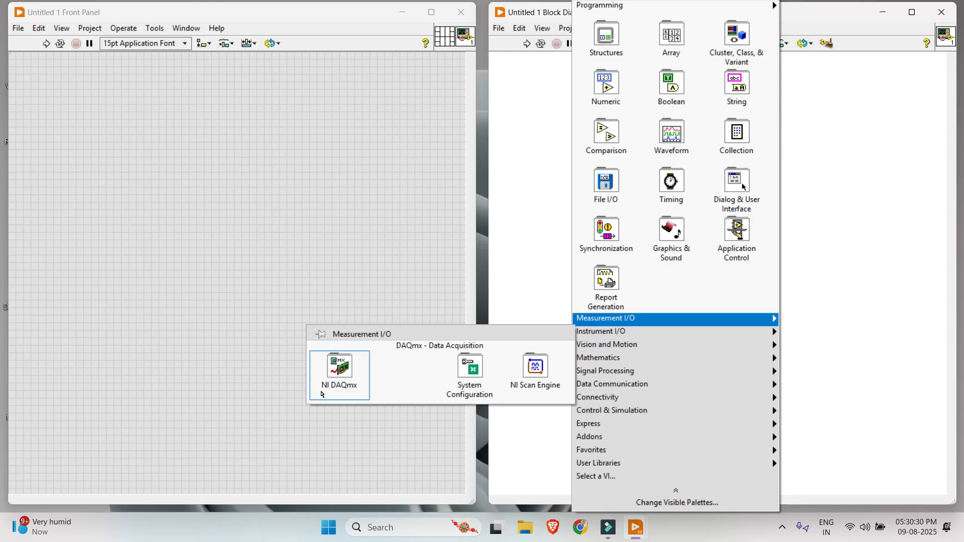
mouse_move(340, 380)
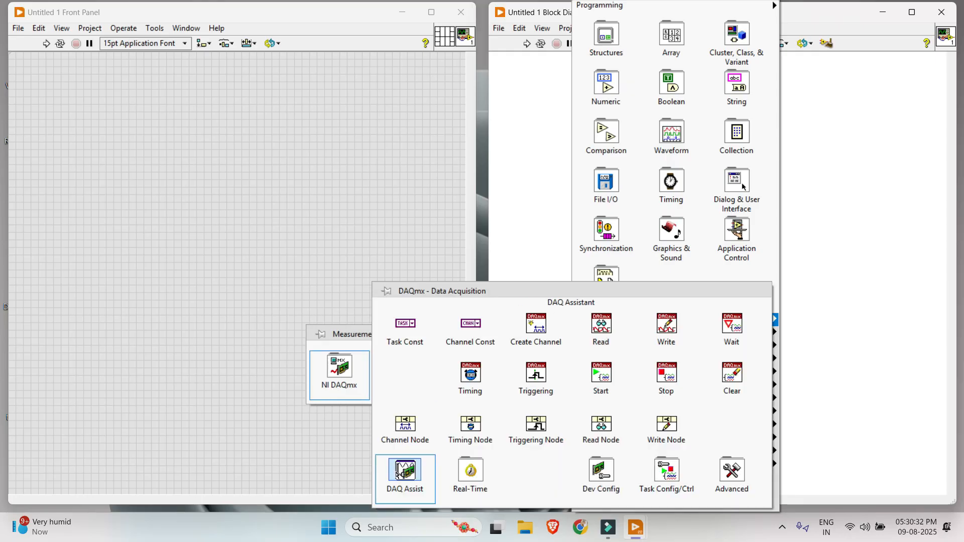
drag(396, 474, 599, 245)
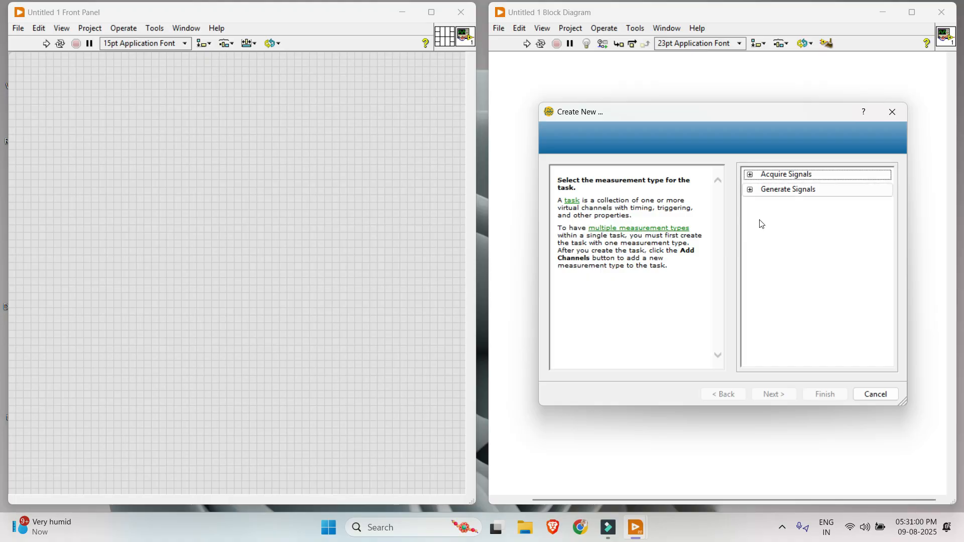
click(874, 396)
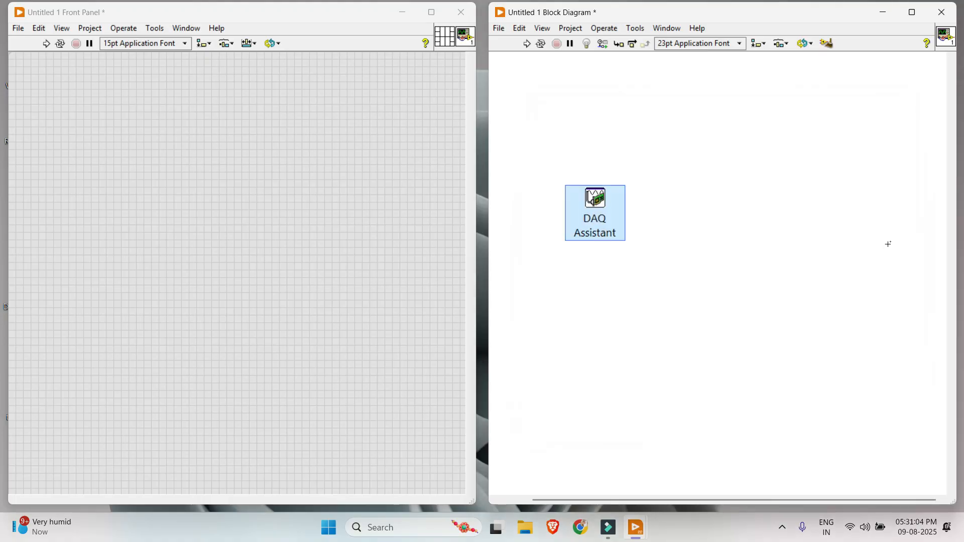
Step: Close the VI's block diagram and front panel without saving the changes
click(947, 12)
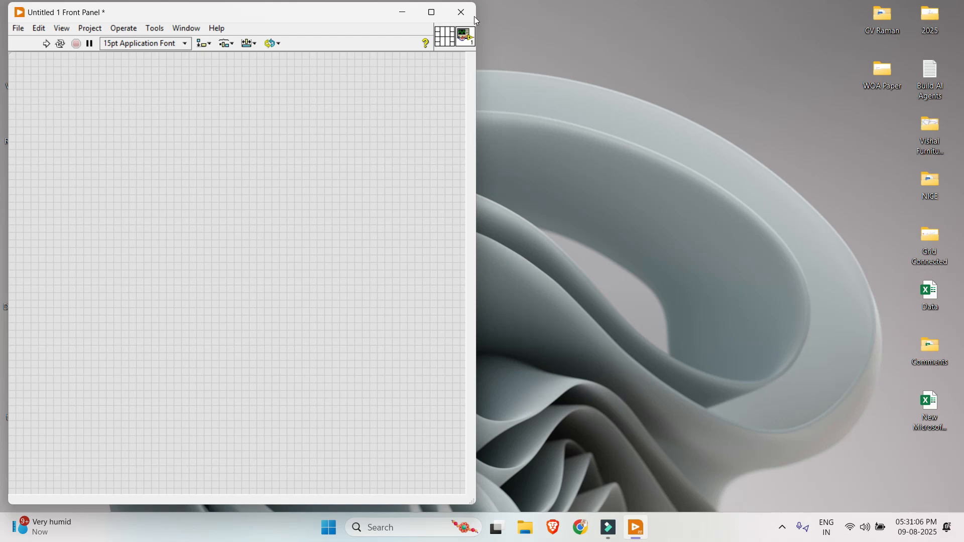
click(460, 12)
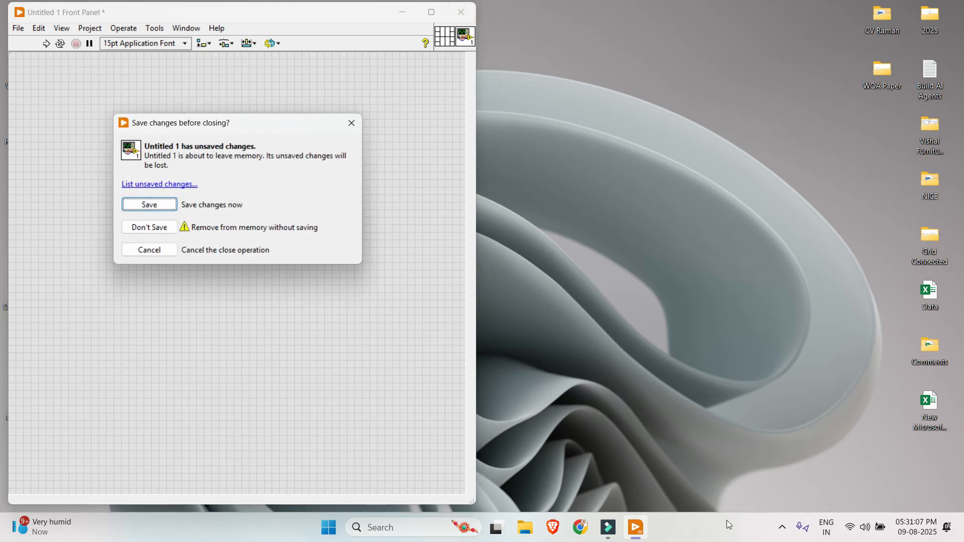
click(158, 227)
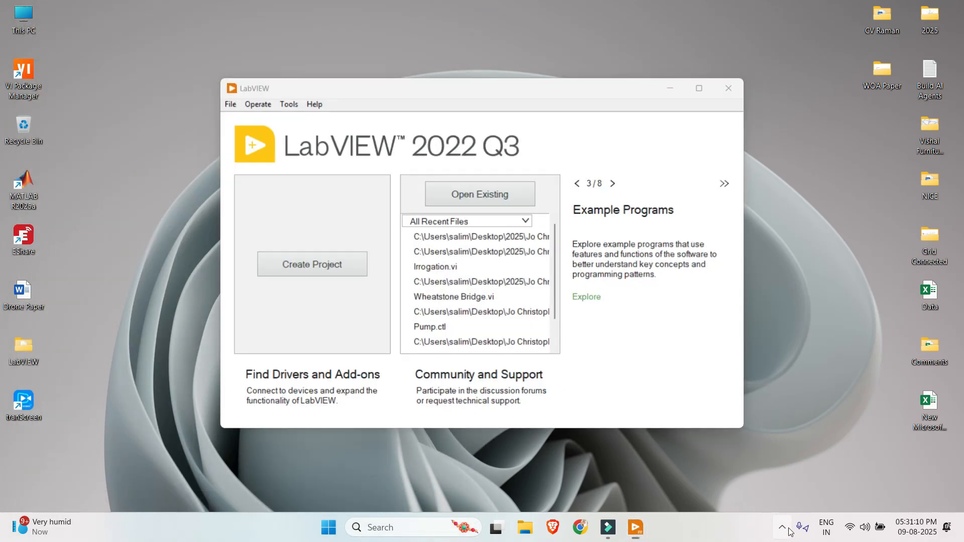
click(782, 527)
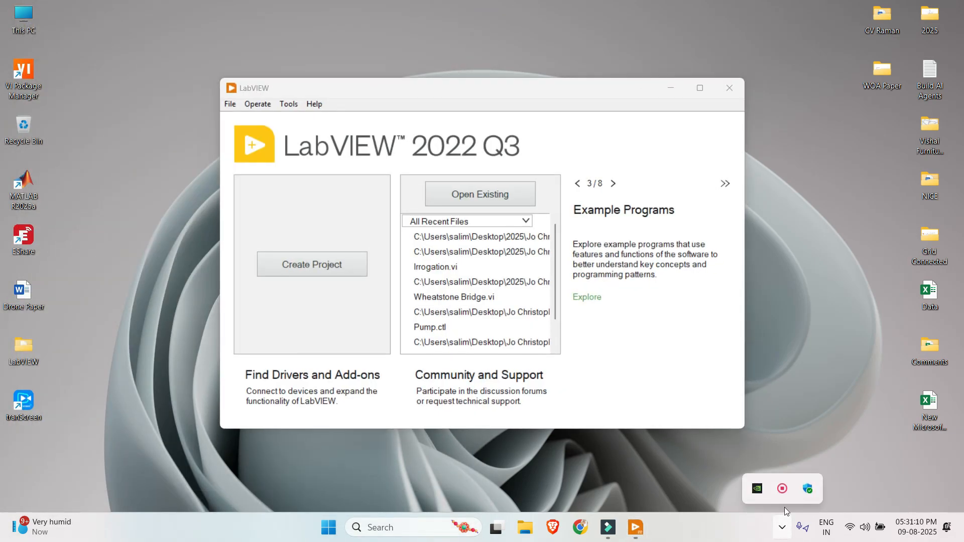
click(791, 489)
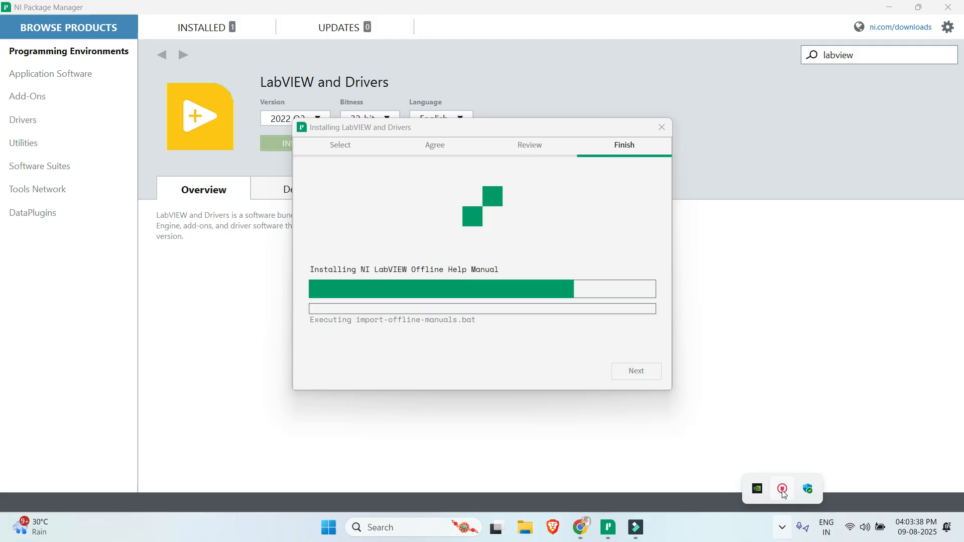
right_click(786, 492)
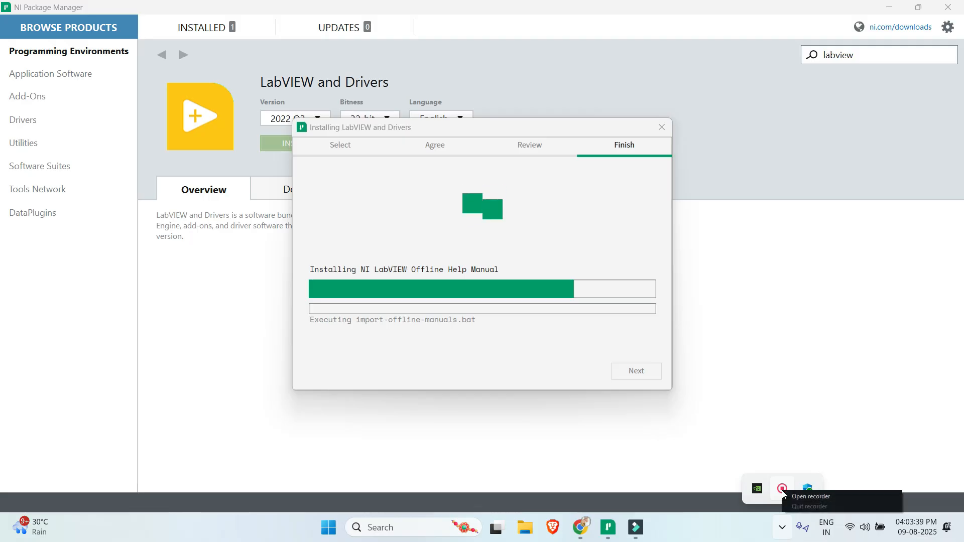